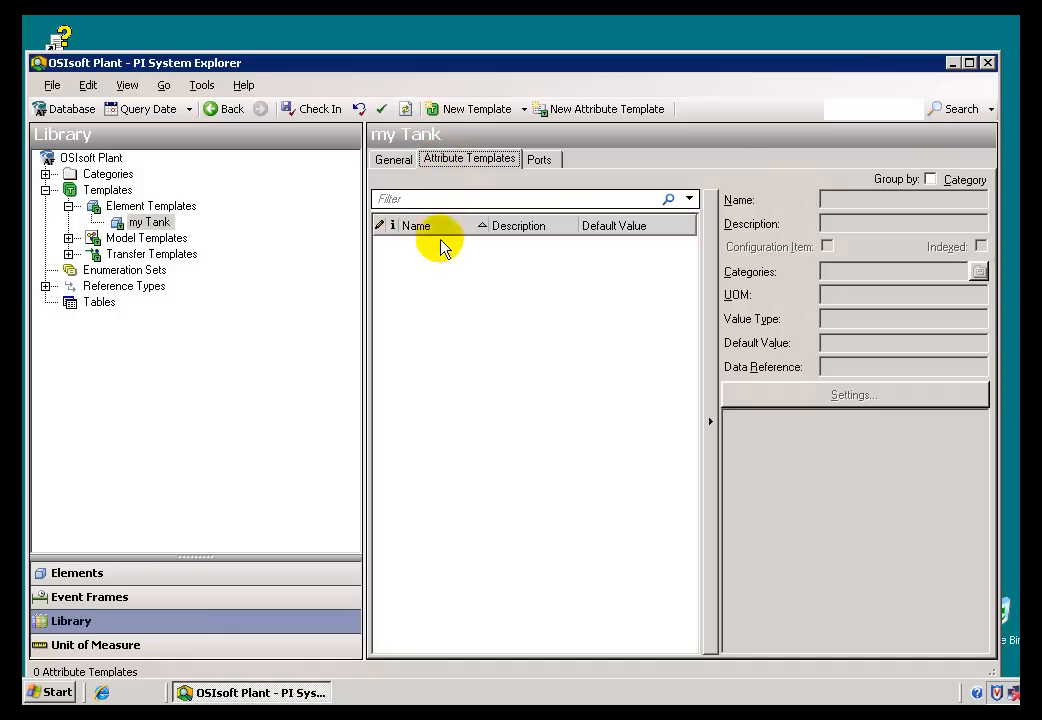
Step: Add an attribute template named Diameter with the length unit meter to the my Tank element template, and check in the change
{"action": "right_click", "coordinate": [409, 270]}
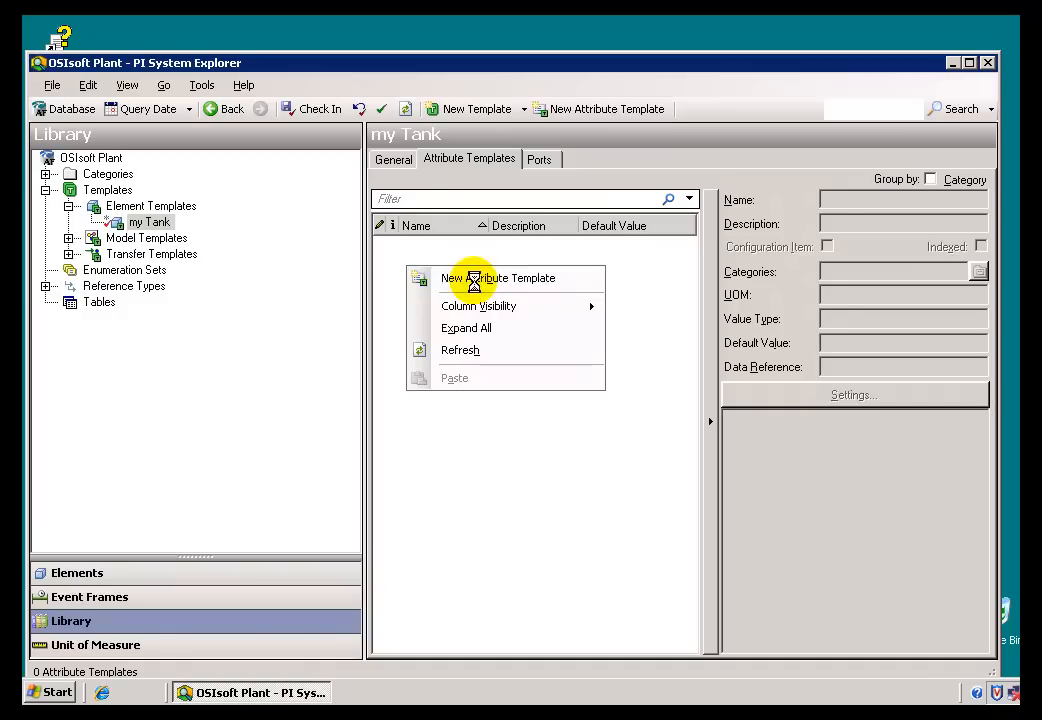
{"action": "left_click", "coordinate": [473, 280]}
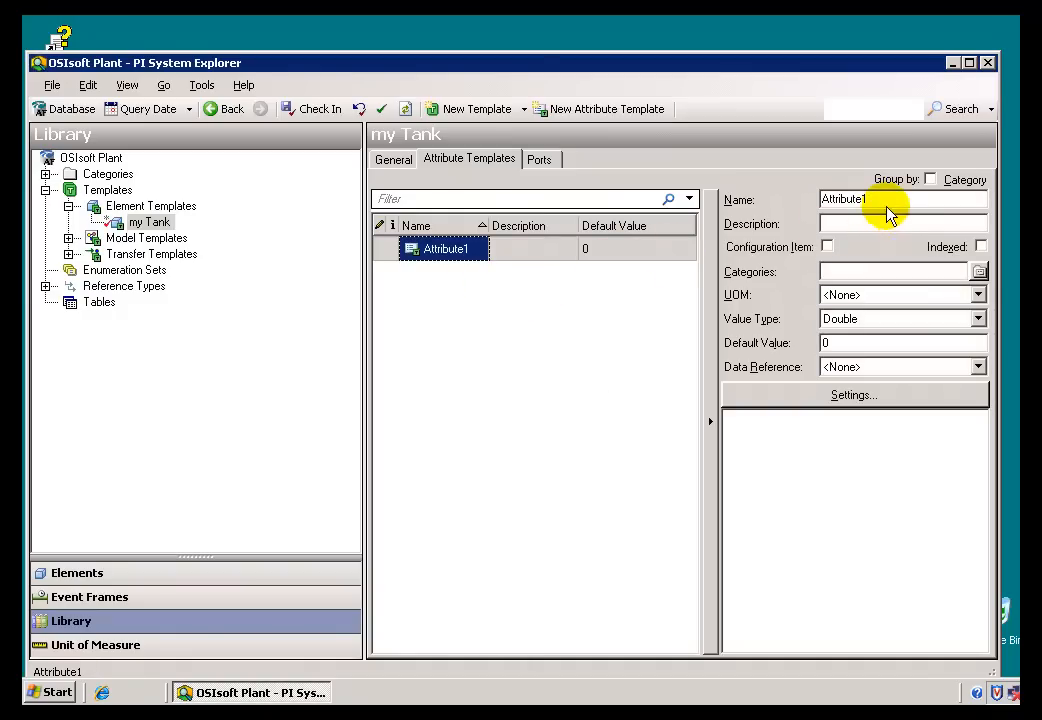
{"action": "double_click", "coordinate": [828, 199]}
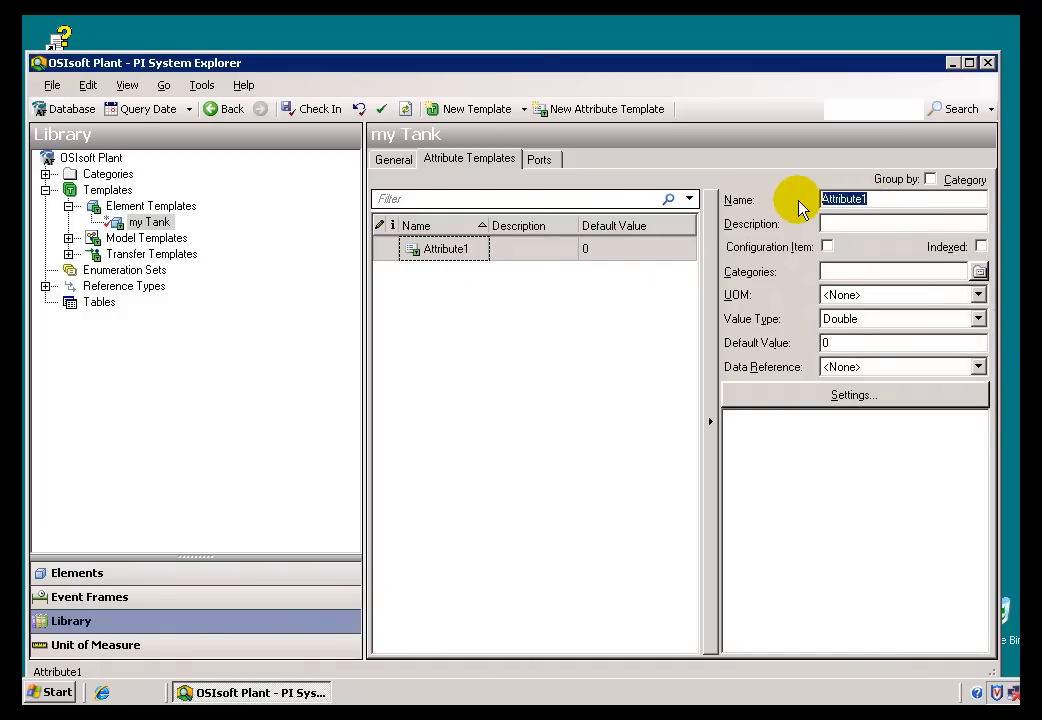
{"action": "type", "text": "Diameter"}
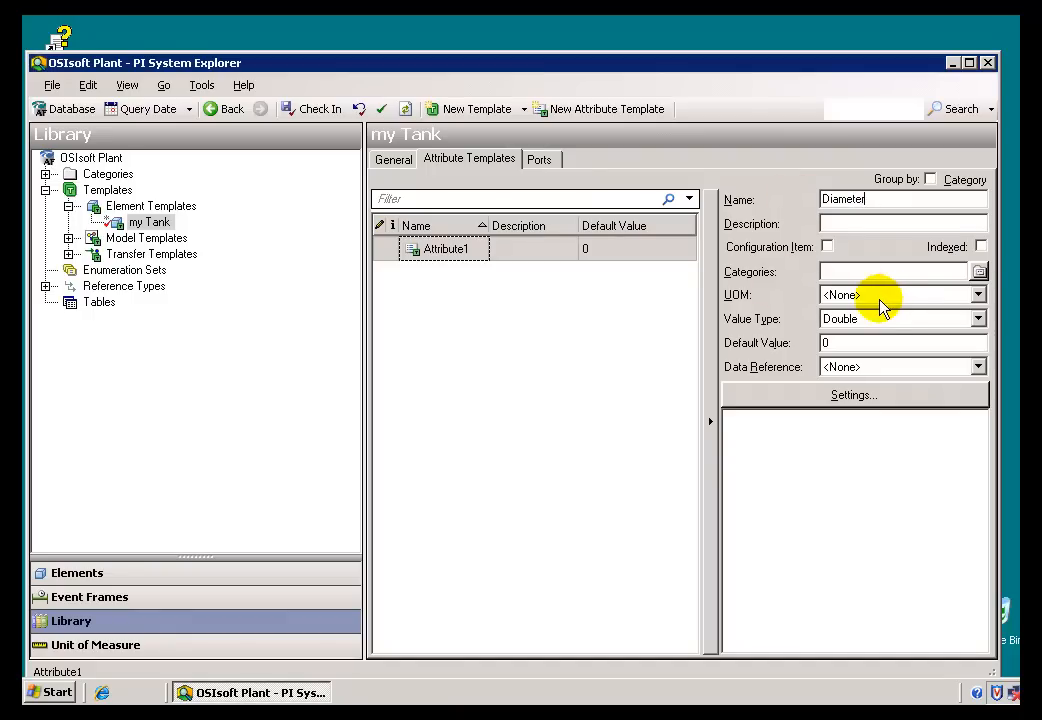
{"action": "left_click", "coordinate": [977, 296]}
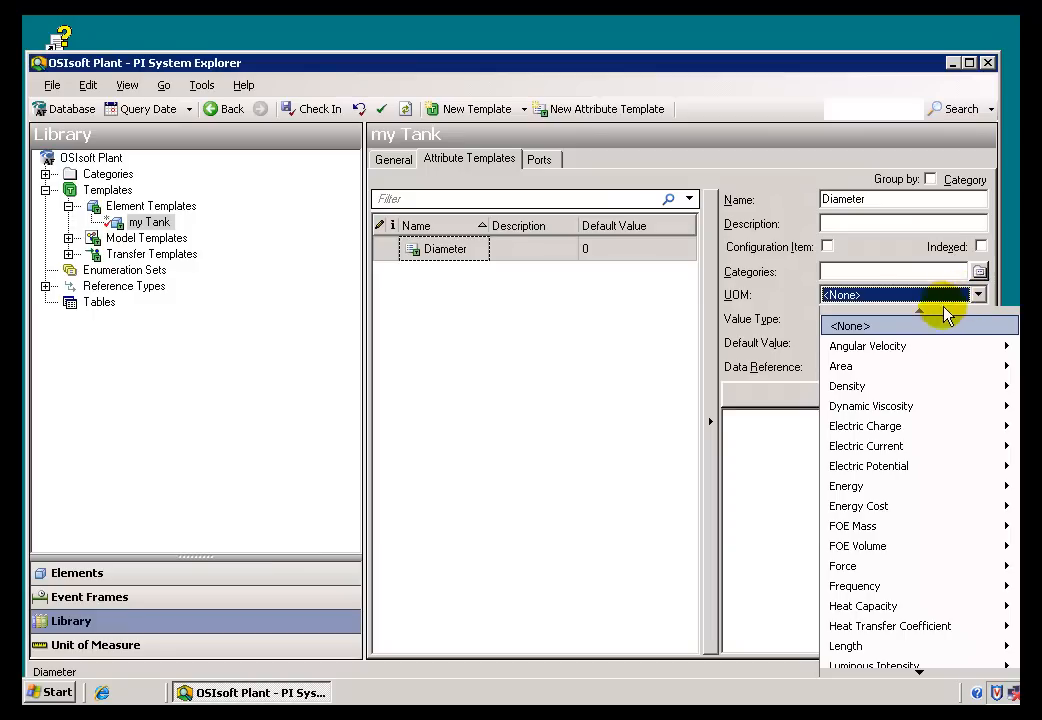
{"action": "mouse_move", "coordinate": [858, 650]}
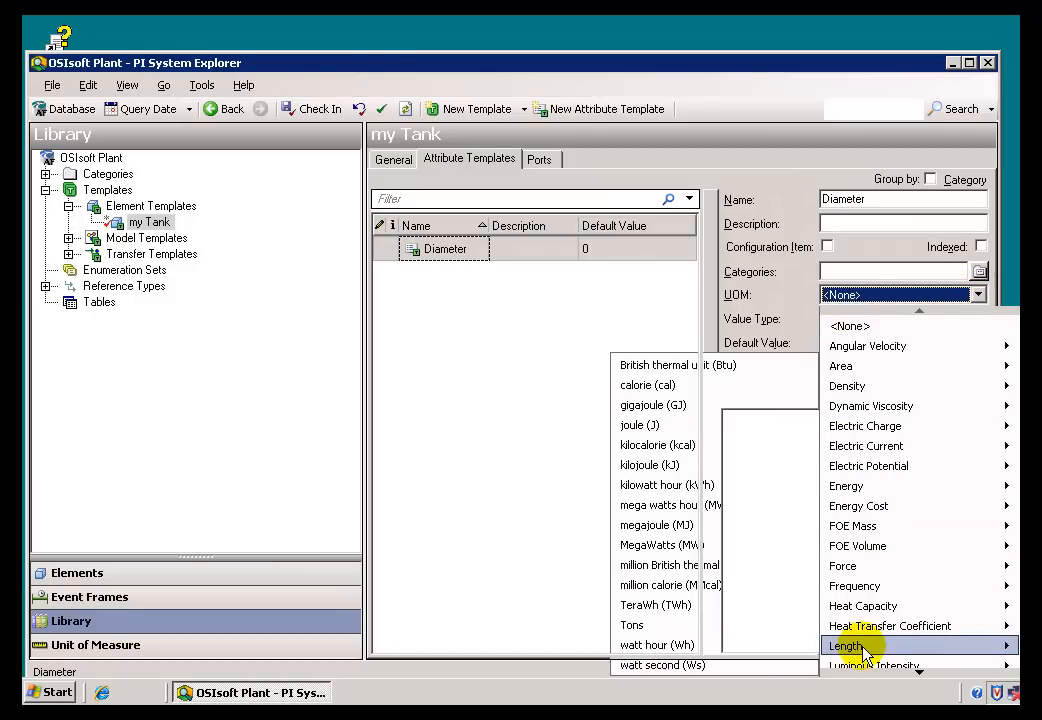
{"action": "left_click", "coordinate": [660, 565]}
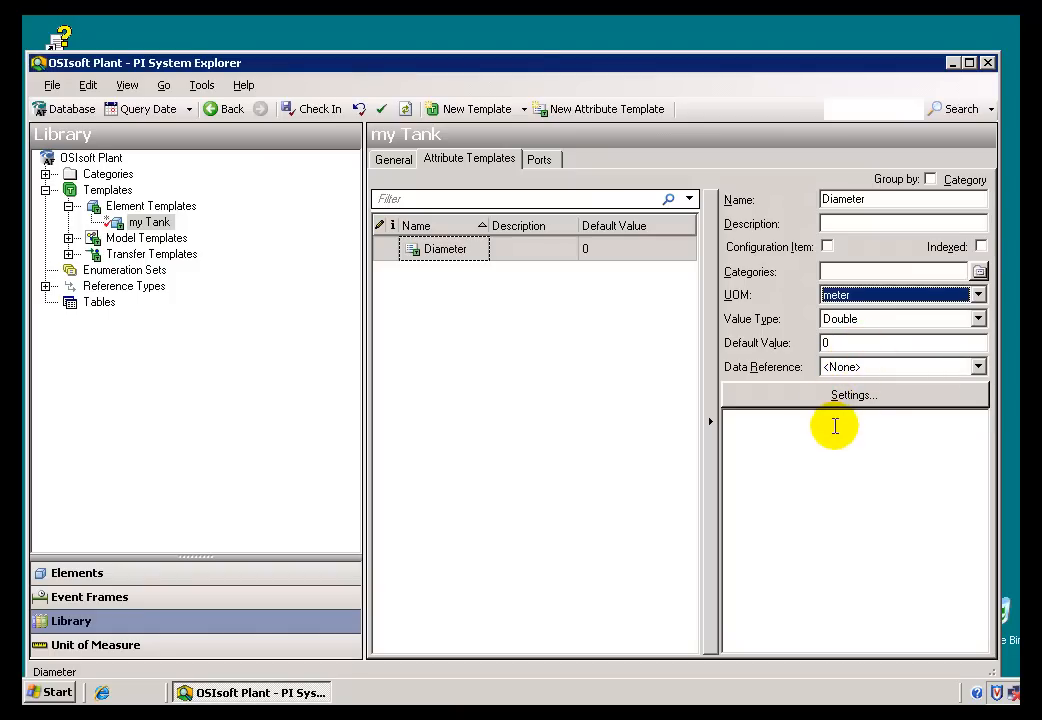
{"action": "left_click", "coordinate": [418, 285]}
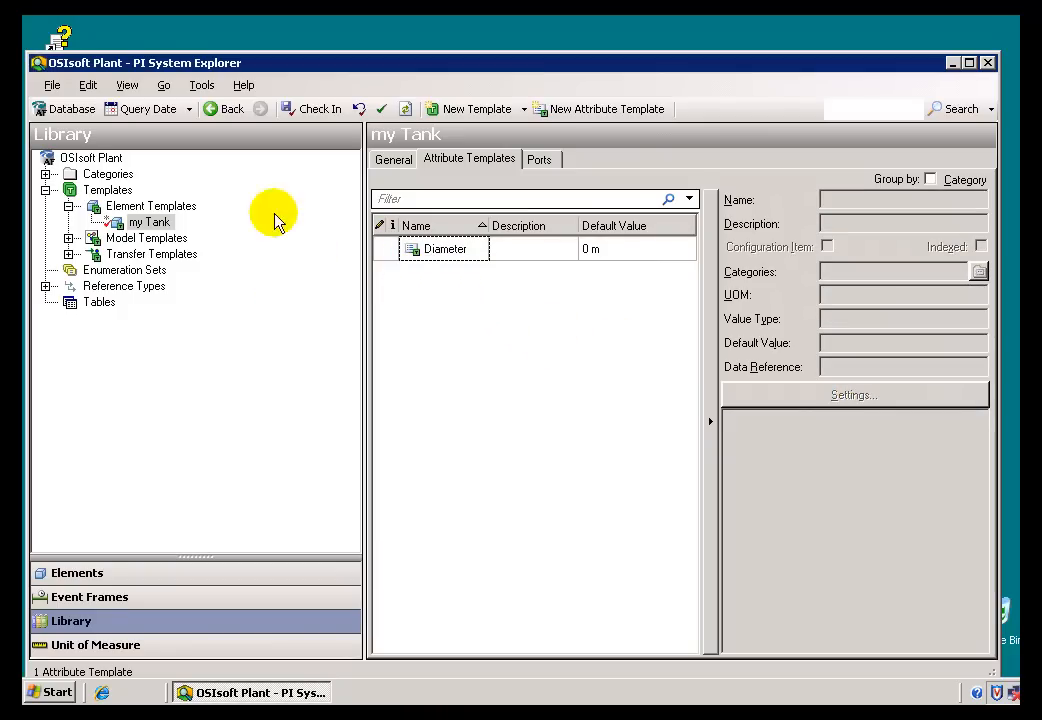
{"action": "left_click", "coordinate": [300, 109]}
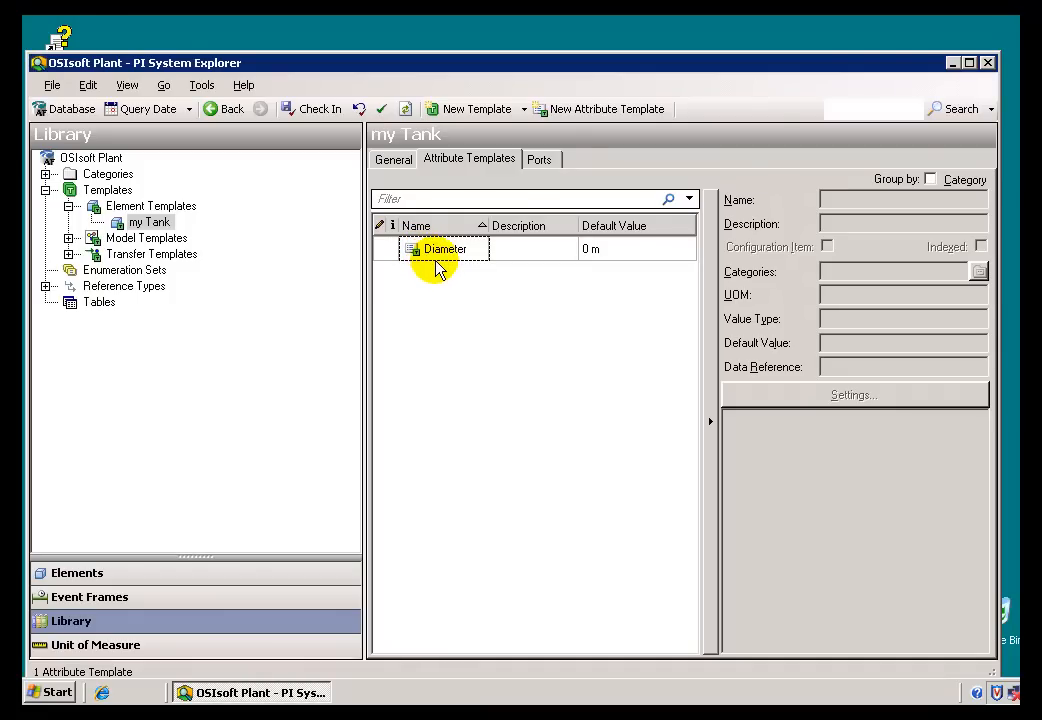
Step: Create a new element from the my Tank template under Production Area, at the same level as Production Line 1, using the Parent-Child reference type
{"action": "left_click", "coordinate": [79, 577]}
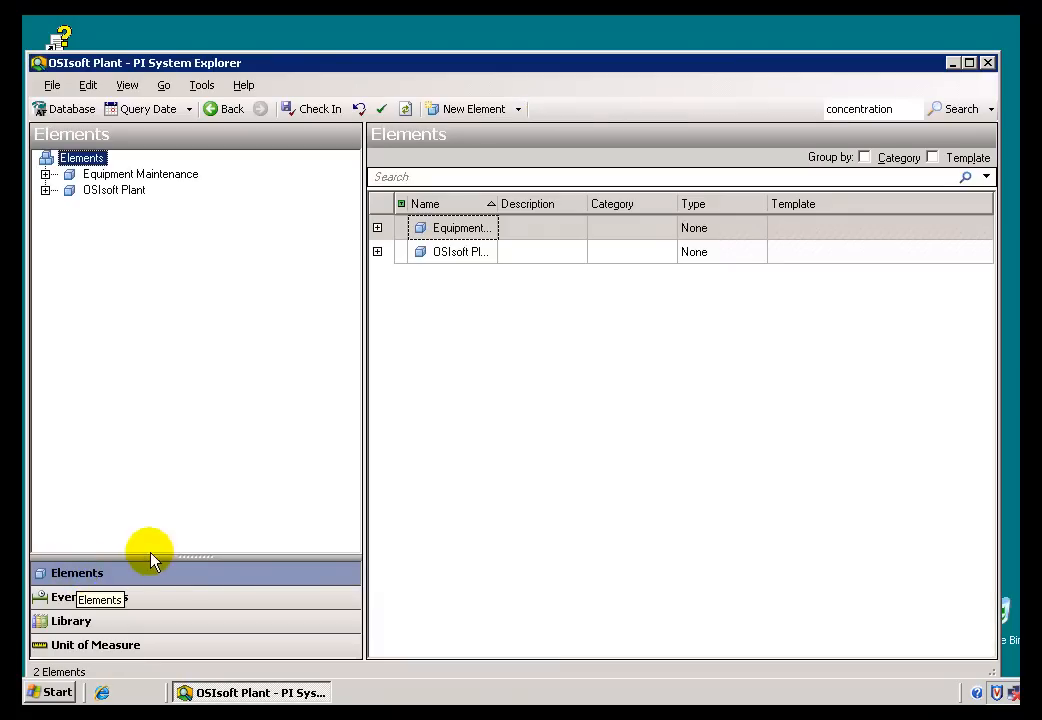
{"action": "left_click", "coordinate": [45, 190]}
{"action": "left_click", "coordinate": [68, 206]}
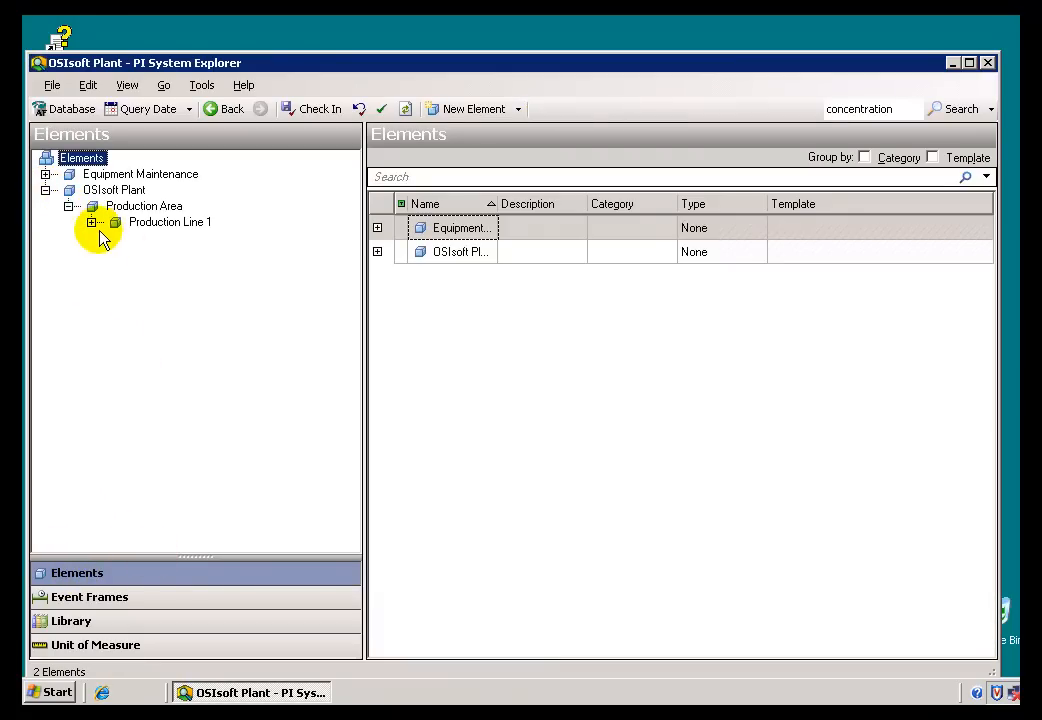
{"action": "left_click", "coordinate": [91, 222]}
{"action": "left_click", "coordinate": [152, 226]}
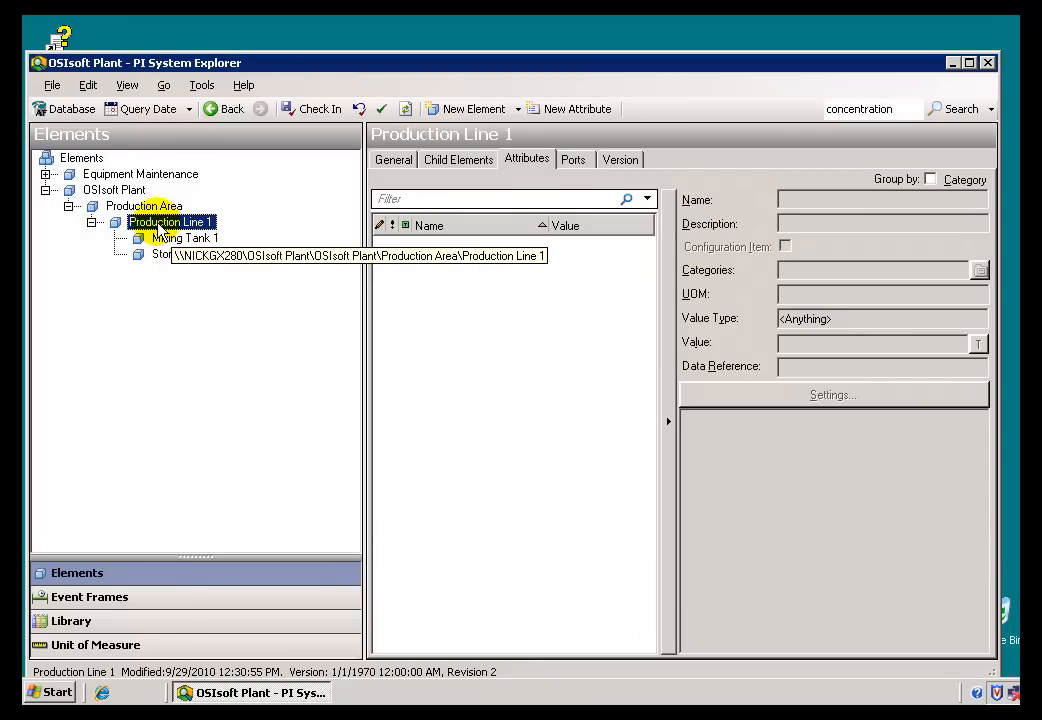
{"action": "right_click", "coordinate": [160, 228]}
{"action": "mouse_move", "coordinate": [205, 235]}
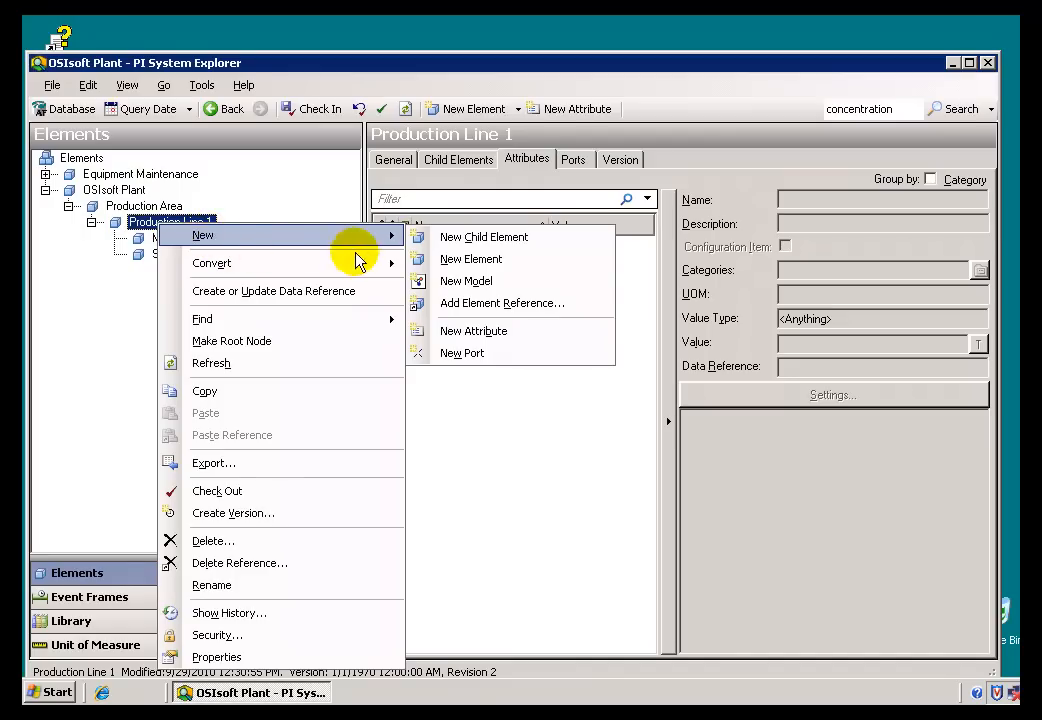
{"action": "left_click", "coordinate": [458, 259]}
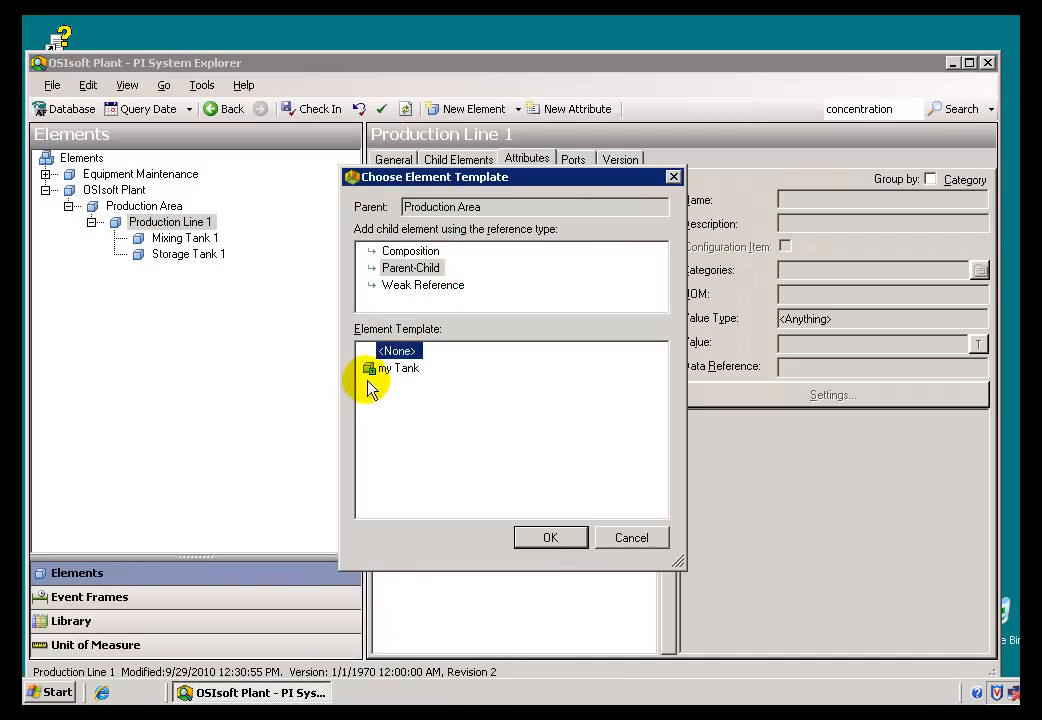
{"action": "left_click", "coordinate": [384, 369]}
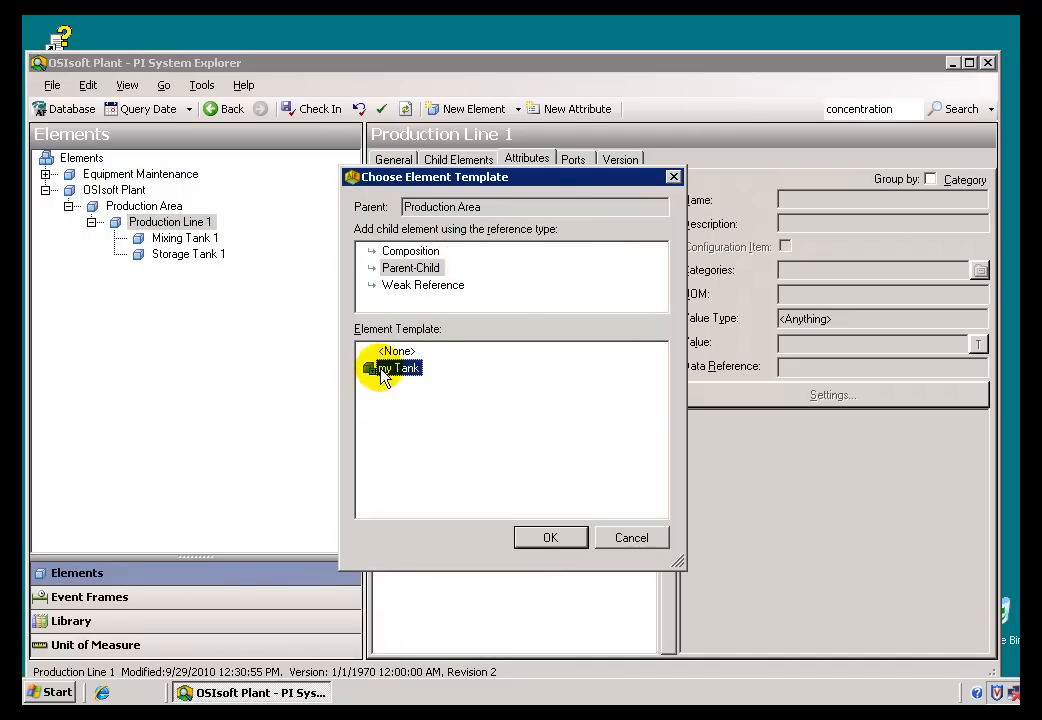
{"action": "left_click", "coordinate": [546, 539]}
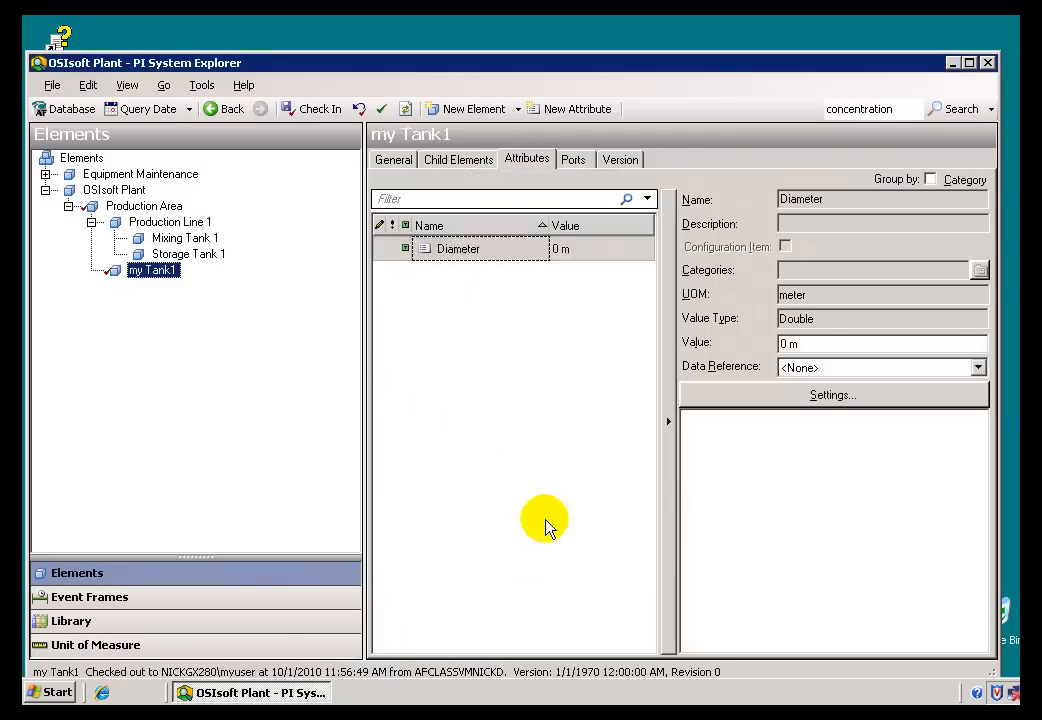
Step: Rename the new tank element to Mixing Tank 2, view its attributes and check in the change
{"action": "left_click", "coordinate": [396, 161]}
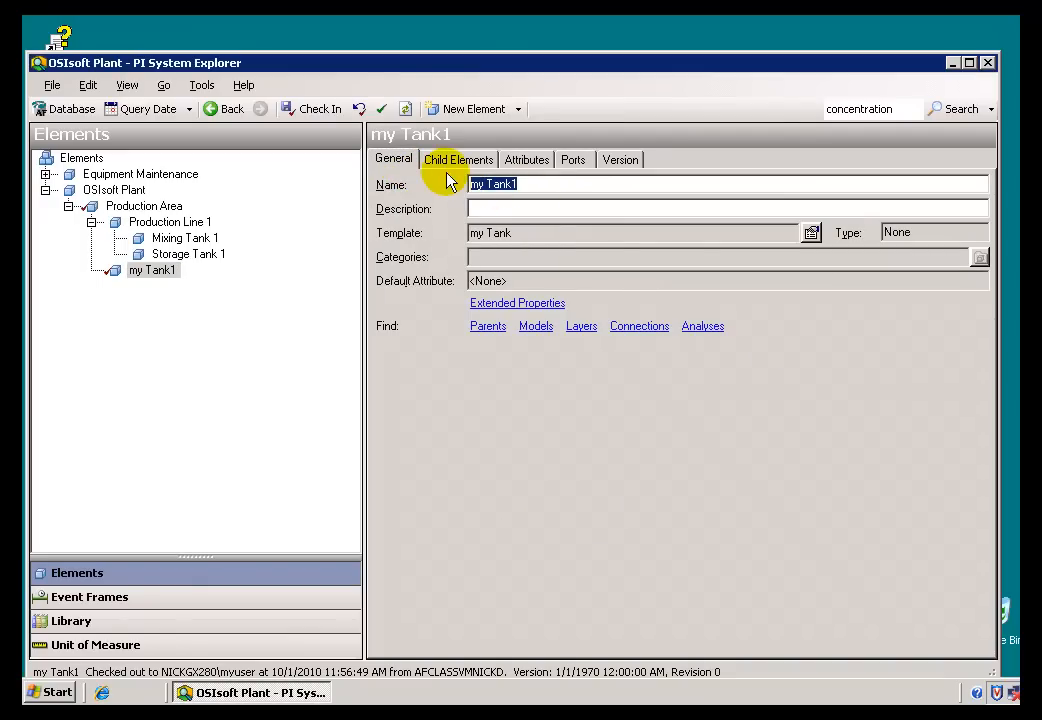
{"action": "type", "text": "Mixing"}
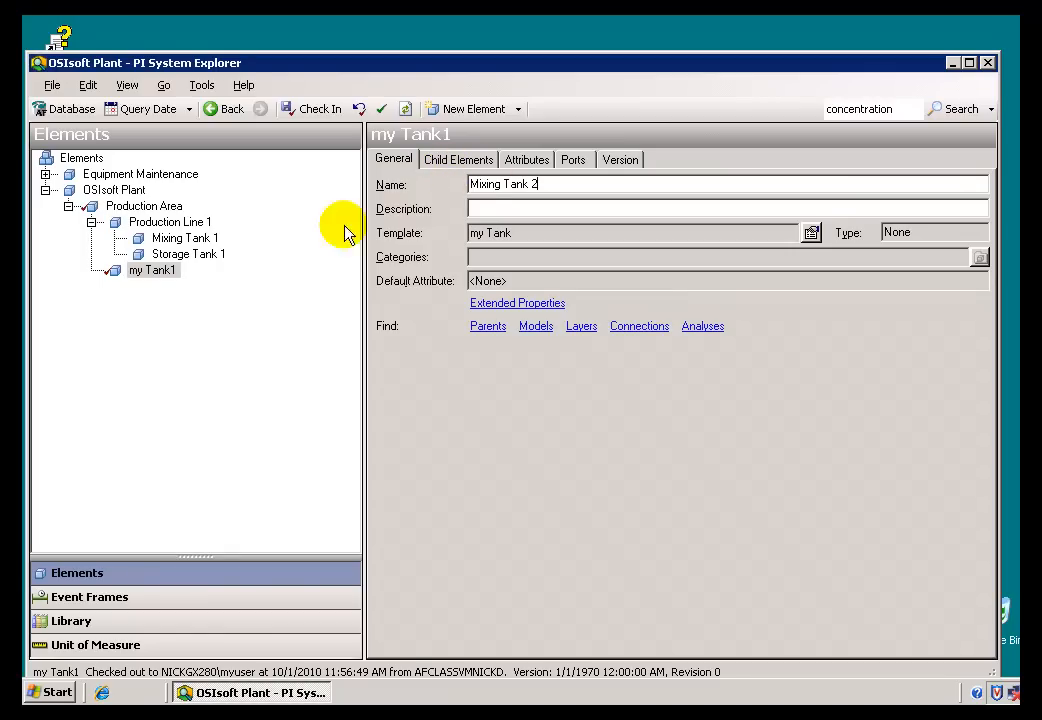
{"action": "left_click", "coordinate": [511, 205]}
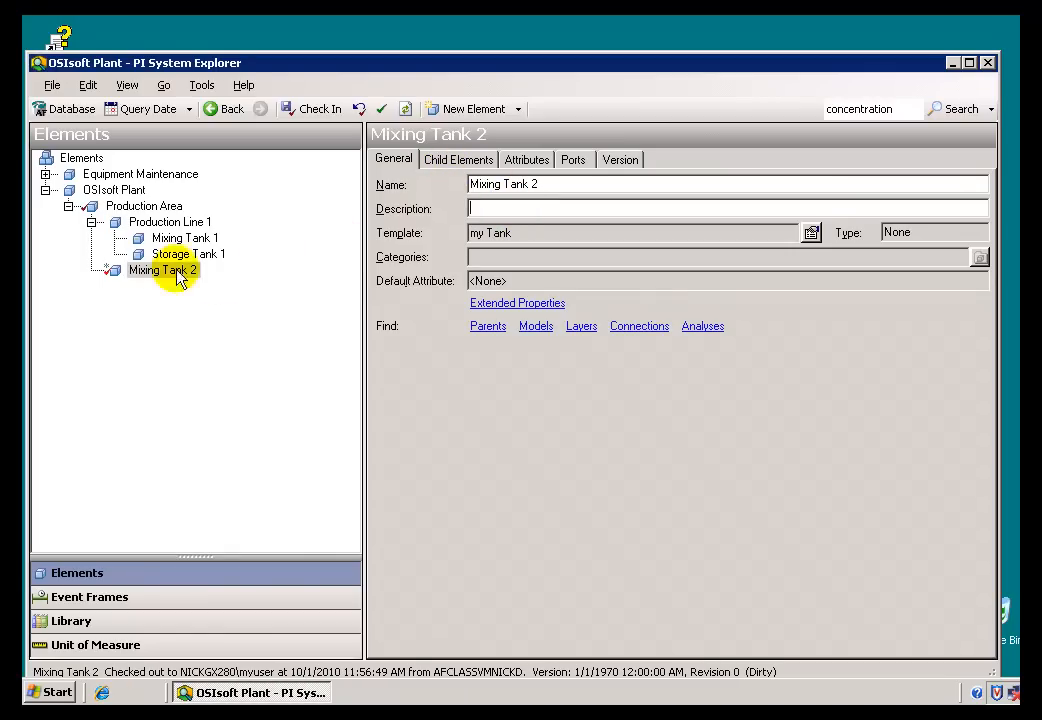
{"action": "left_click", "coordinate": [124, 276]}
{"action": "left_click", "coordinate": [528, 161]}
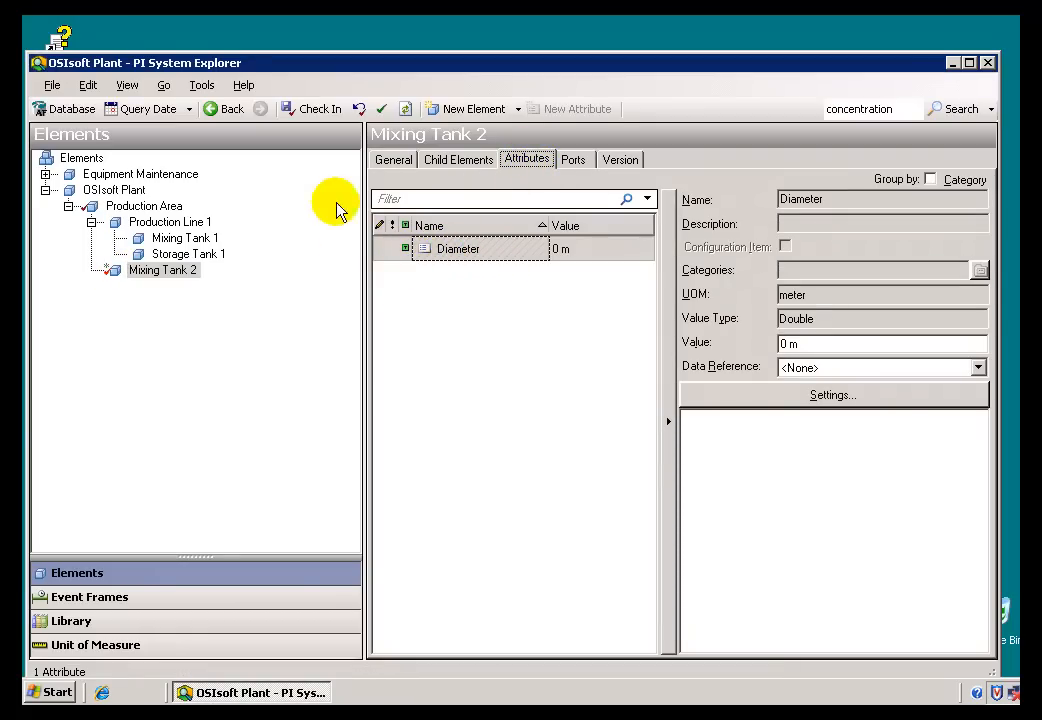
{"action": "left_click", "coordinate": [304, 109]}
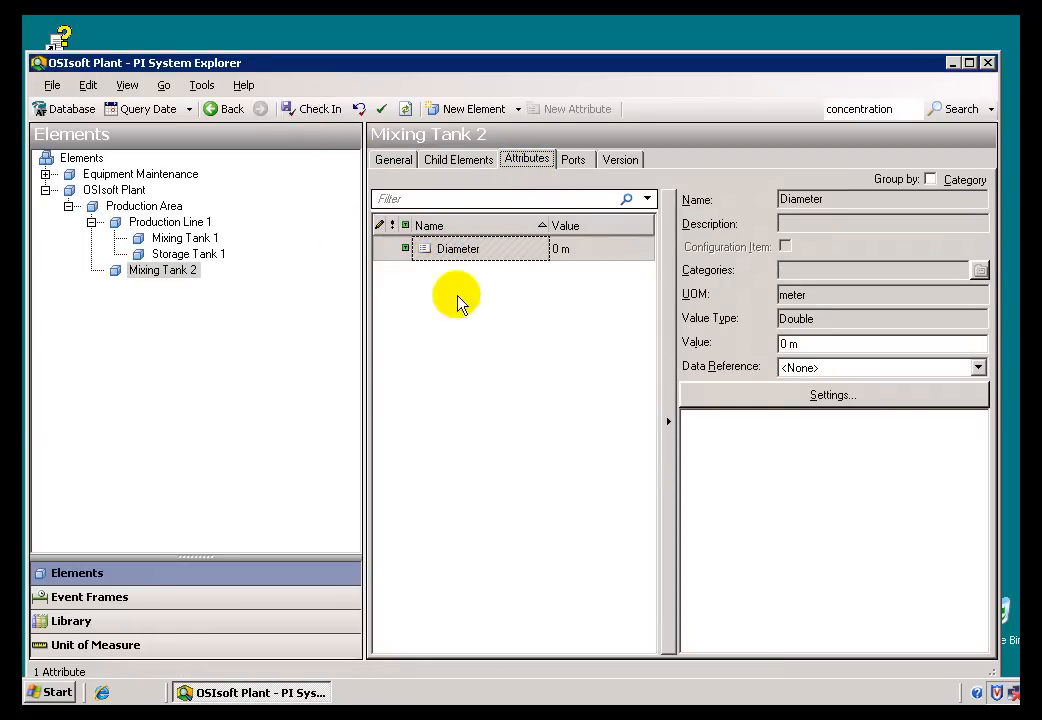
Step: Add a second attribute template named Height with the unit meter to the my Tank library template, and check it in
{"action": "left_click", "coordinate": [102, 620]}
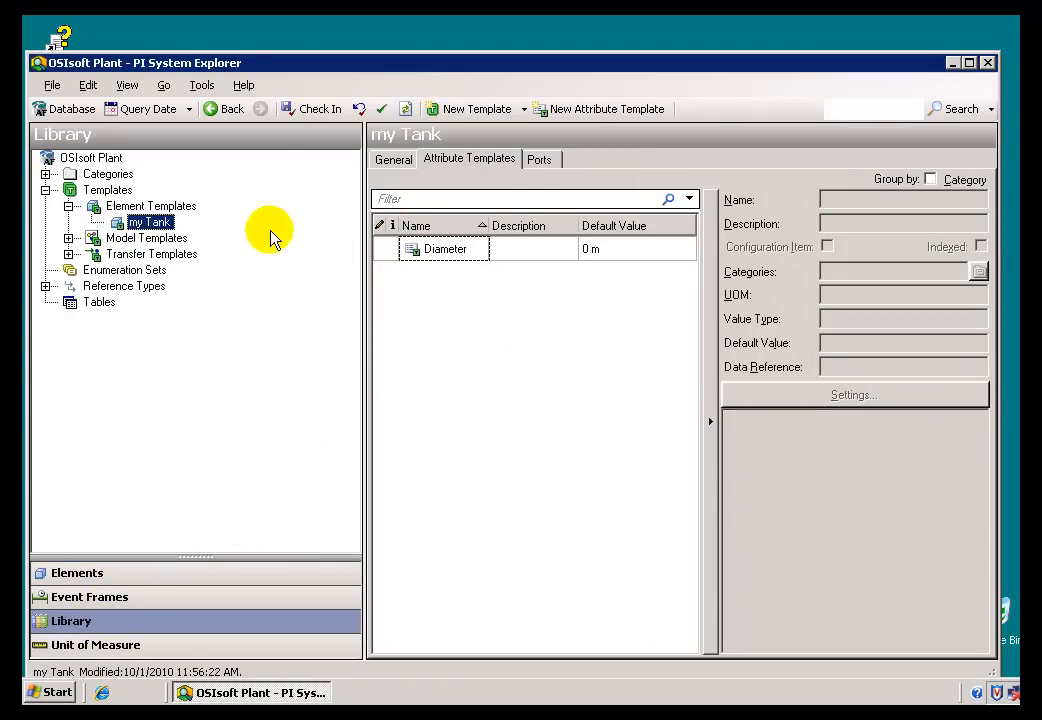
{"action": "left_click", "coordinate": [423, 279]}
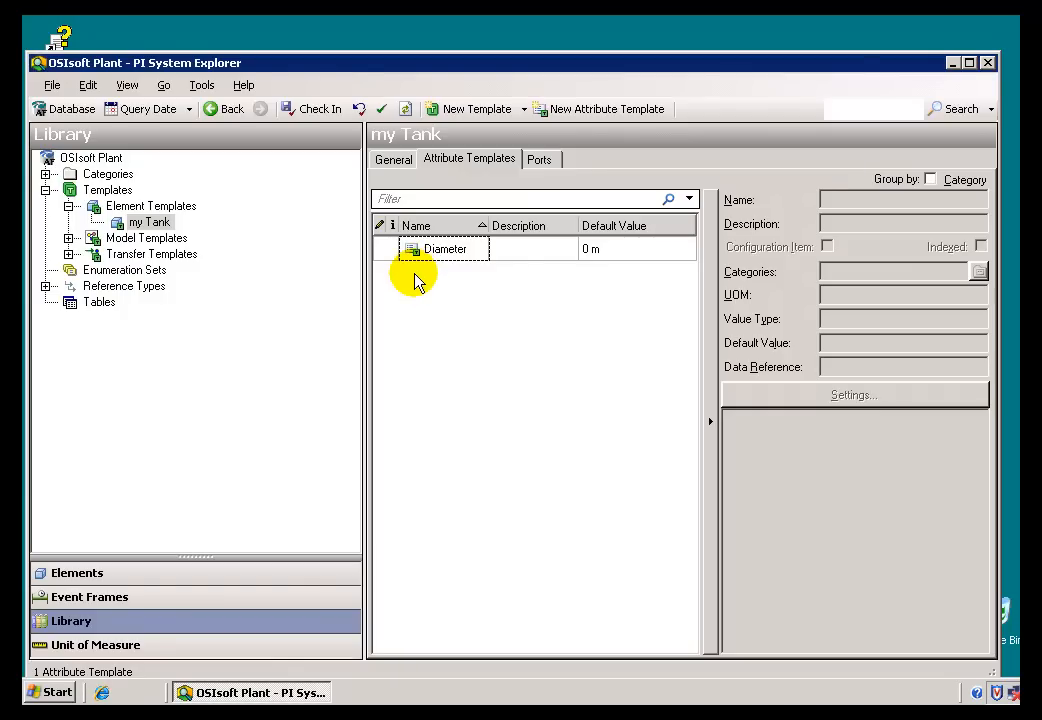
{"action": "right_click", "coordinate": [418, 281]}
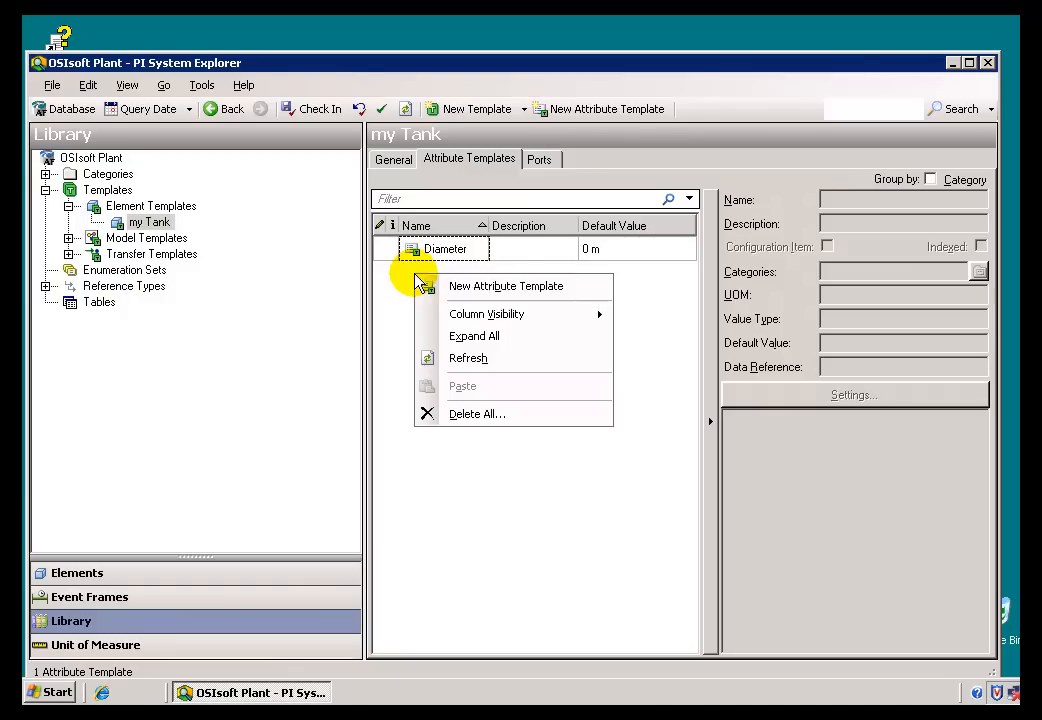
{"action": "left_click", "coordinate": [477, 287]}
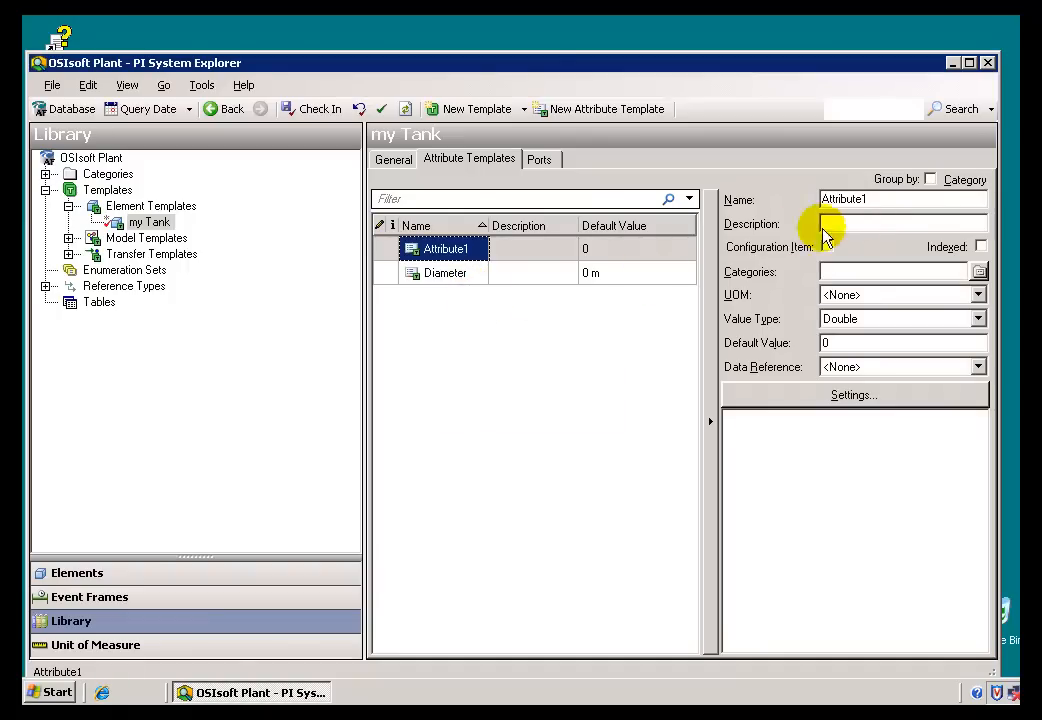
{"action": "left_click_drag", "start_coordinate": [900, 199], "coordinate": [773, 203]}
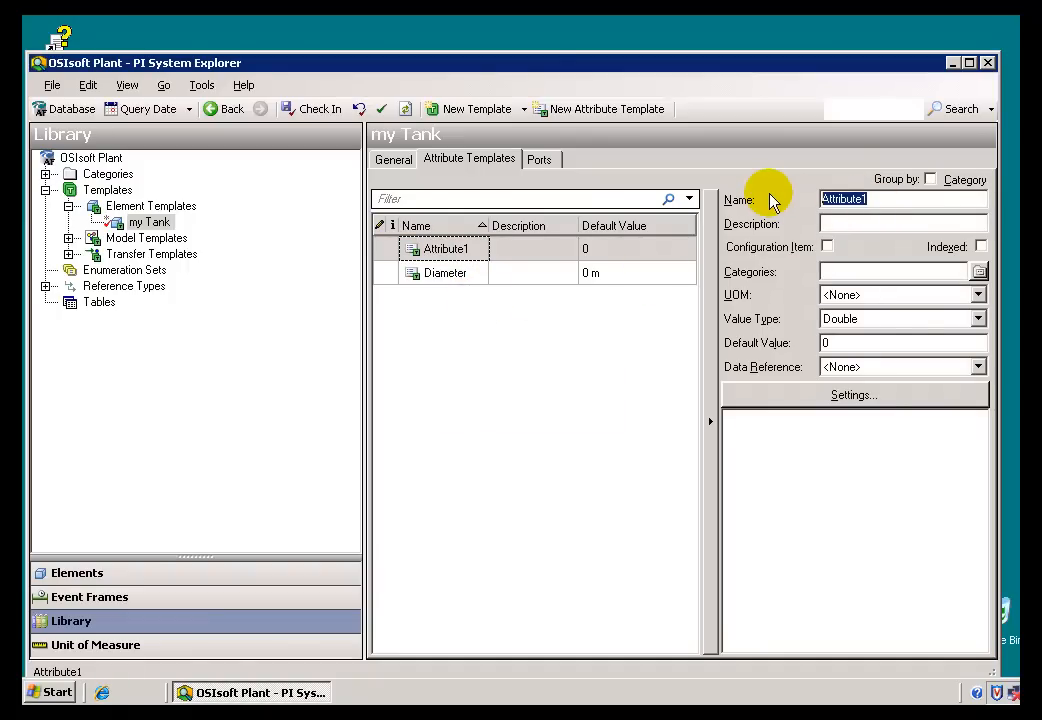
{"action": "type", "text": "Height"}
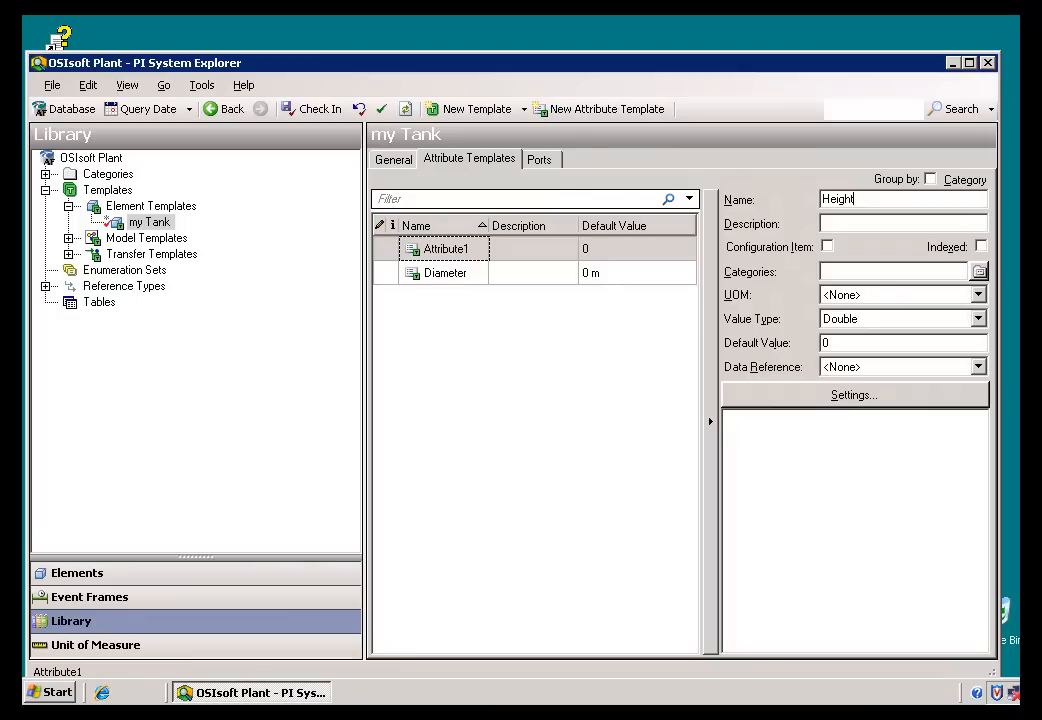
{"action": "left_click", "coordinate": [972, 294]}
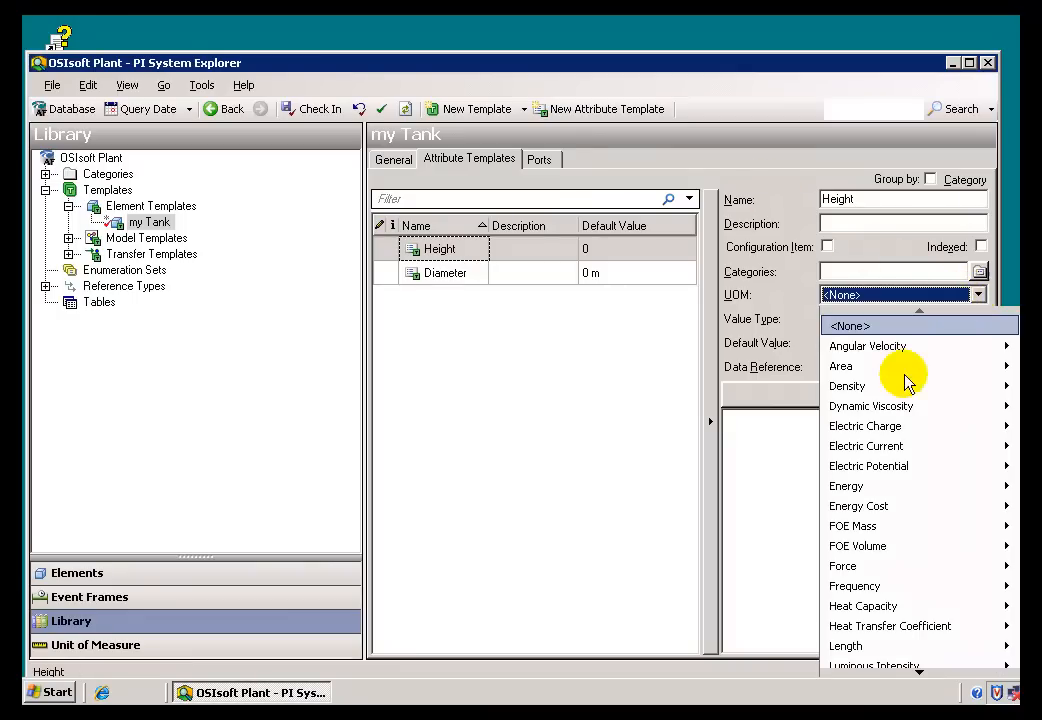
{"action": "mouse_move", "coordinate": [857, 652]}
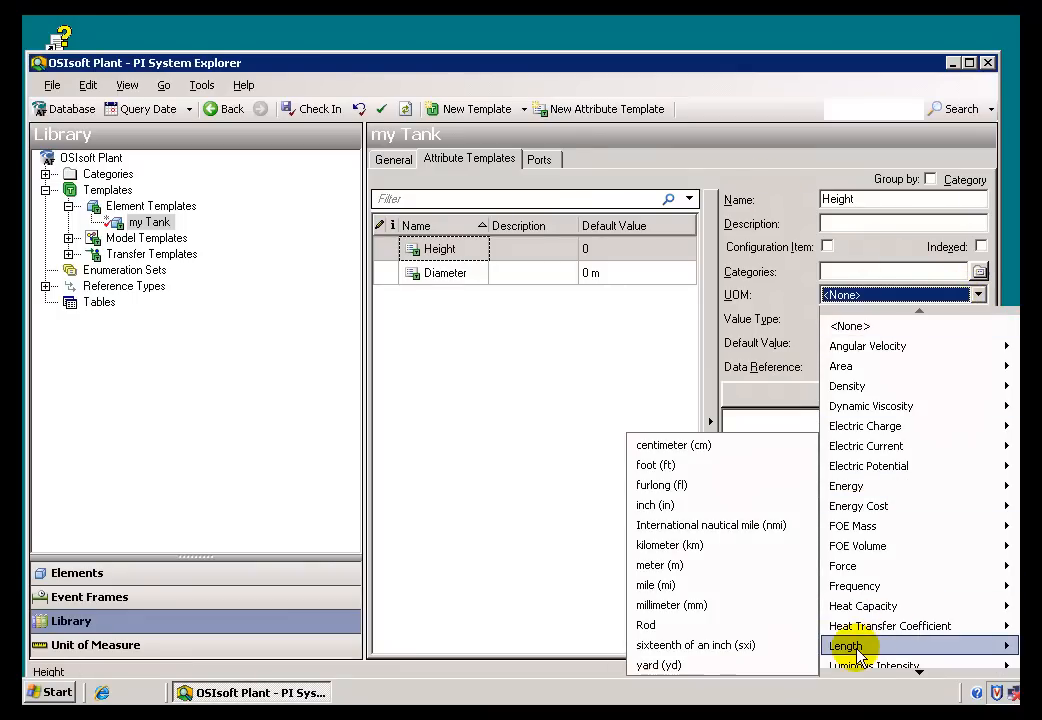
{"action": "left_click", "coordinate": [660, 565]}
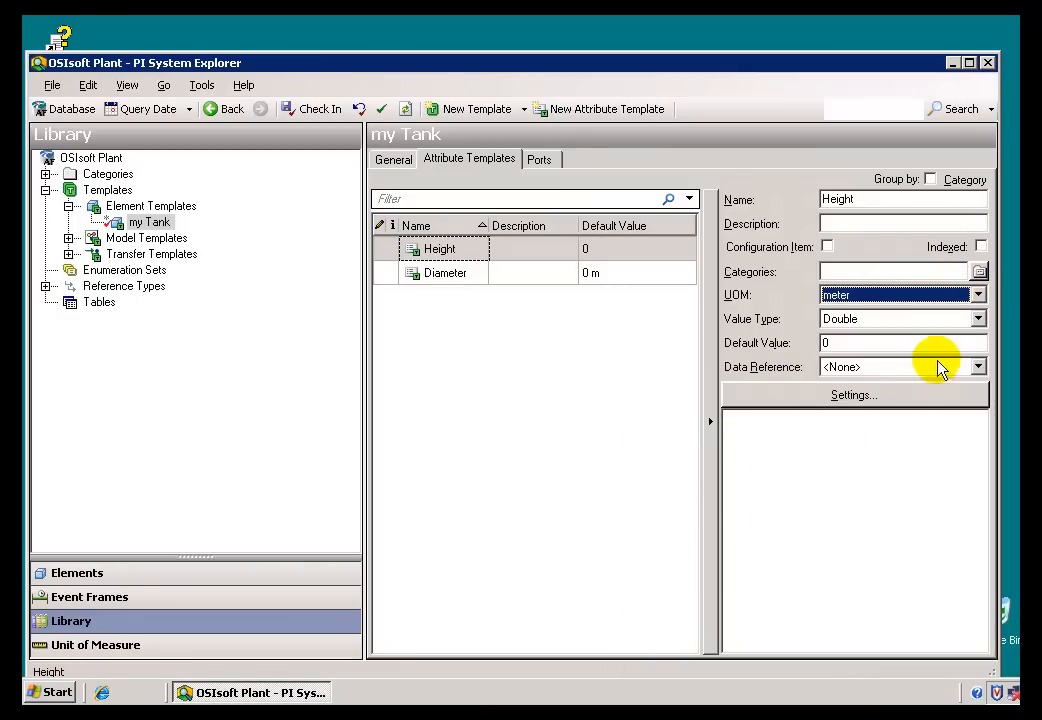
{"action": "left_click", "coordinate": [478, 335]}
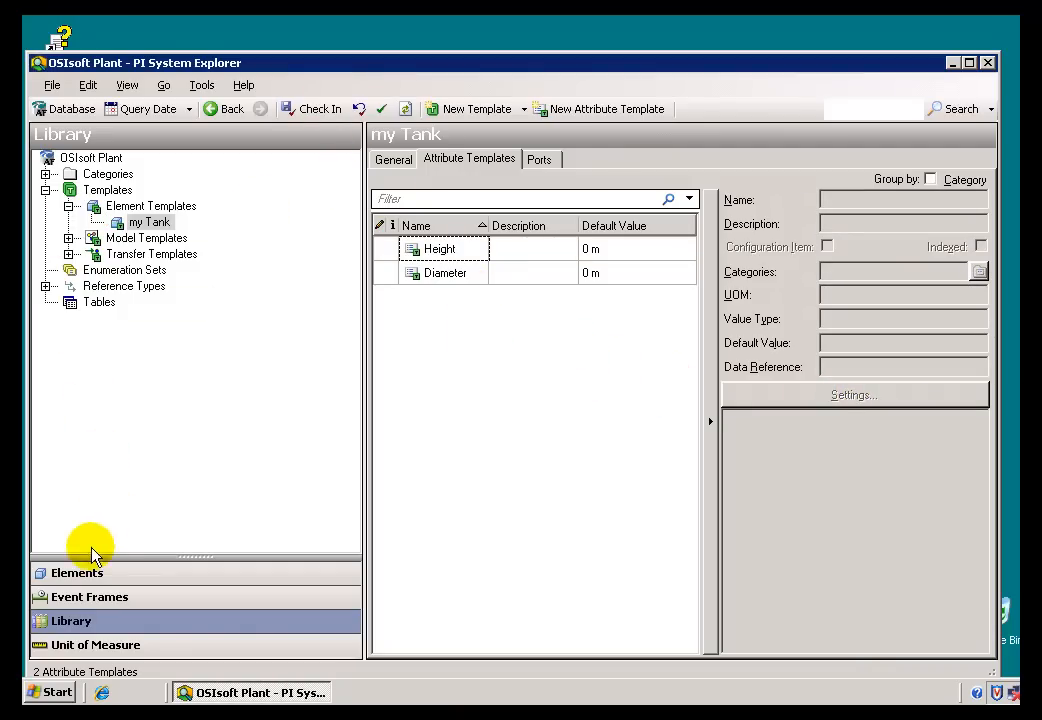
Step: Refresh the element hierarchy and examine which attributes Mixing Tank 2 inherits from its template
{"action": "left_click", "coordinate": [78, 572]}
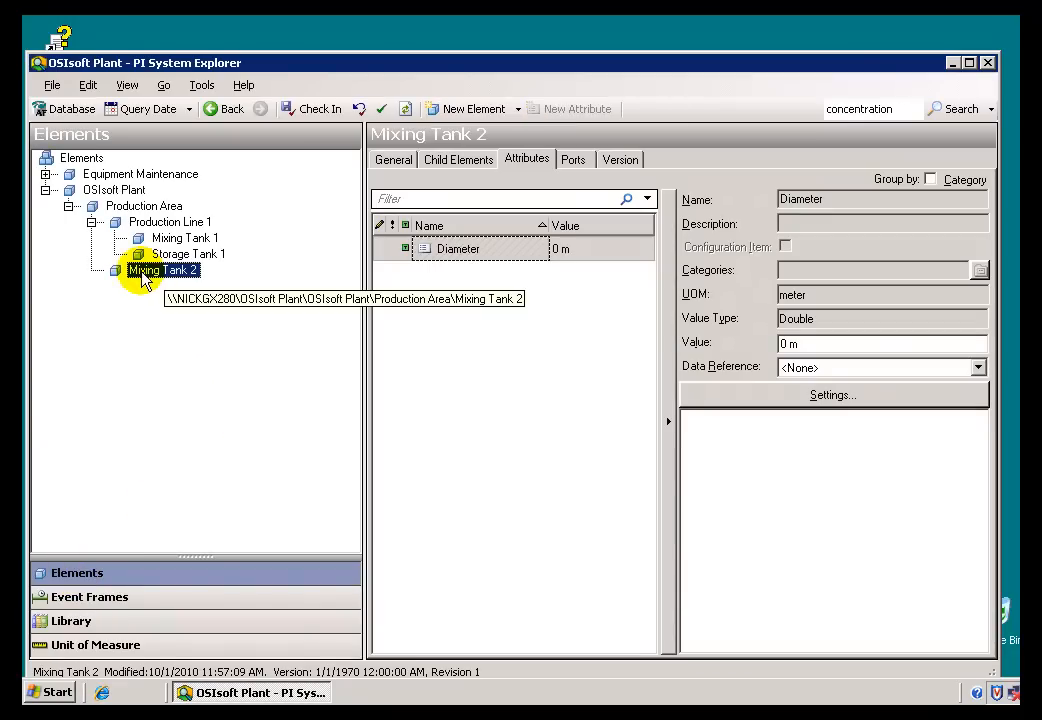
{"action": "left_click", "coordinate": [125, 86]}
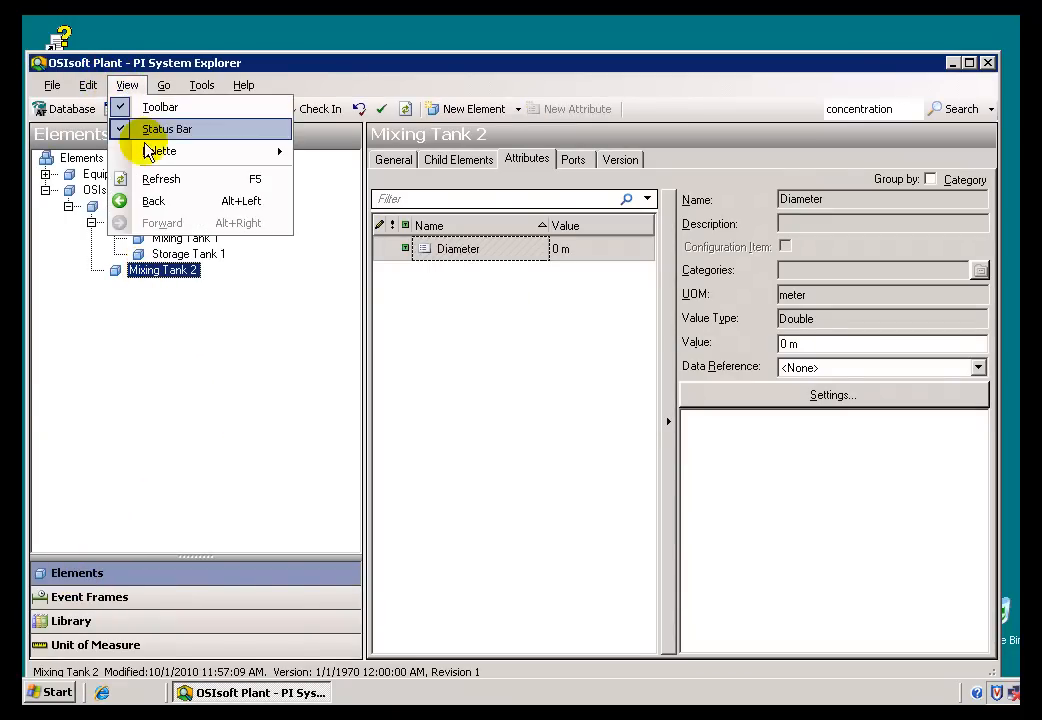
{"action": "left_click", "coordinate": [158, 179]}
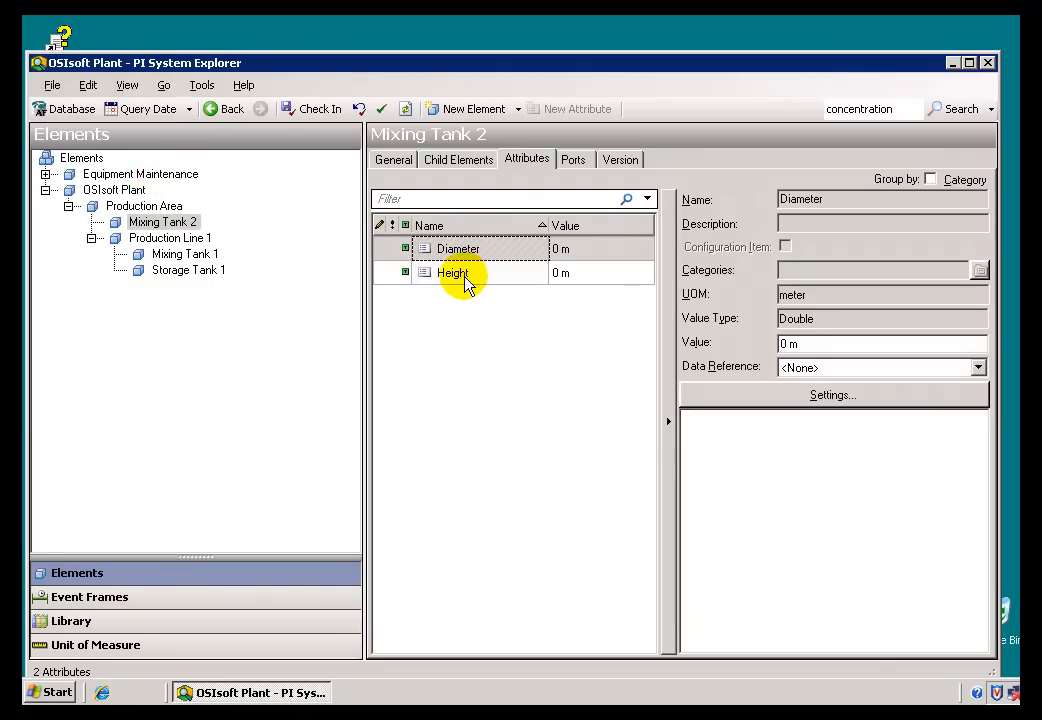
{"action": "left_click", "coordinate": [131, 224]}
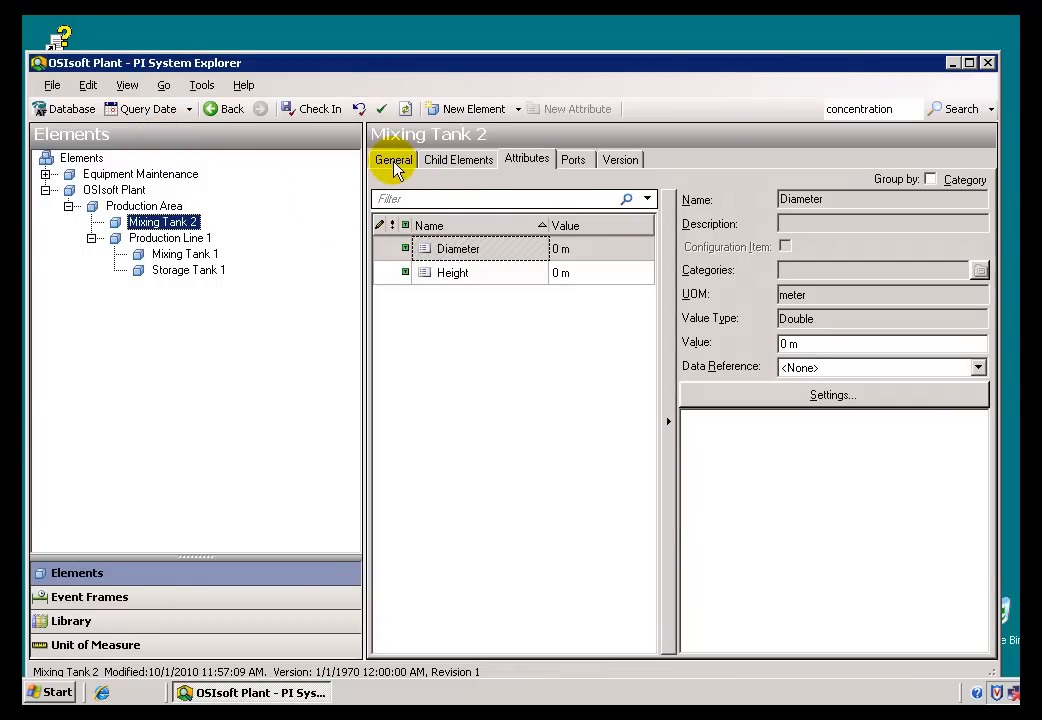
Step: Allow extensions on the my Tank element template in the library, check in the change and view its attribute templates
{"action": "left_click", "coordinate": [70, 620]}
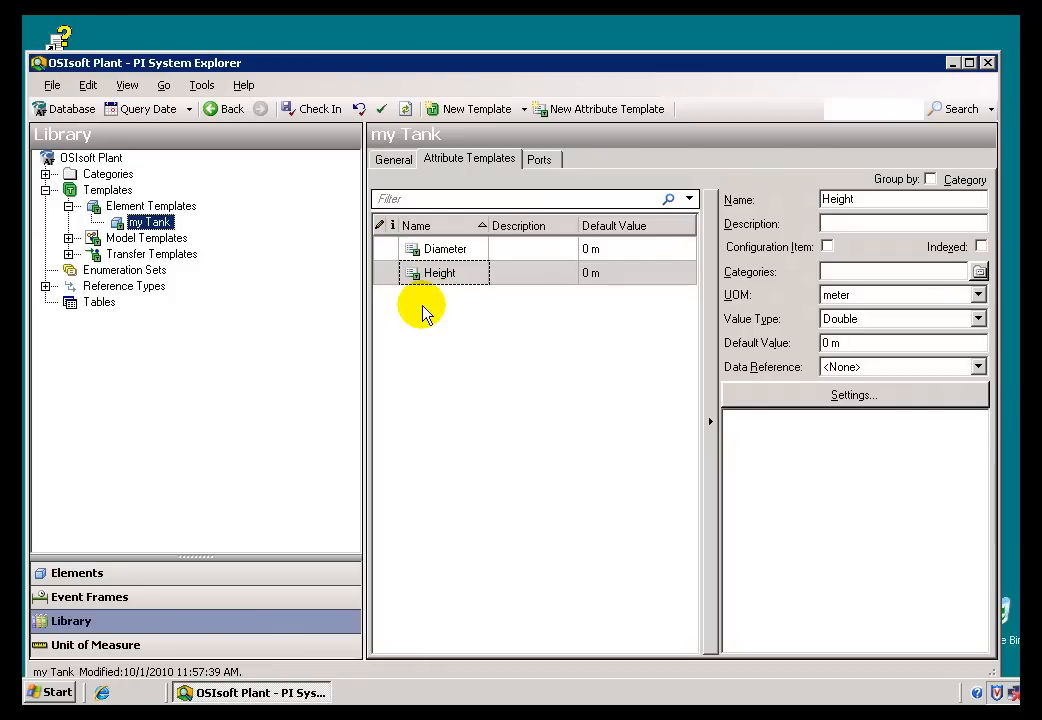
{"action": "left_click", "coordinate": [390, 163]}
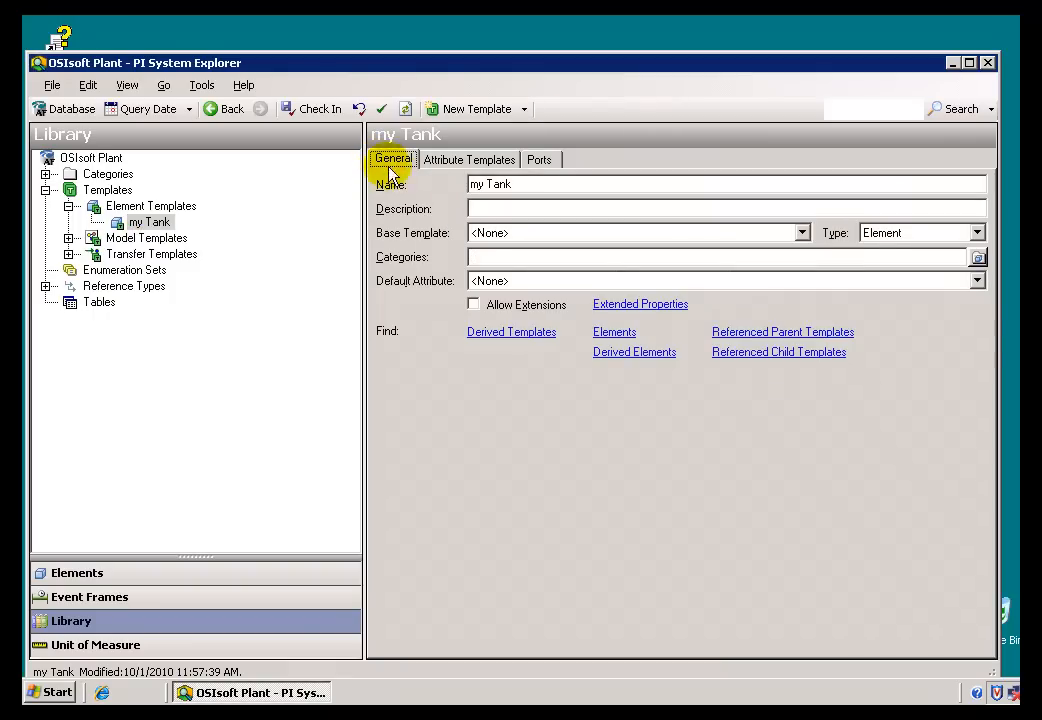
{"action": "left_click", "coordinate": [474, 306]}
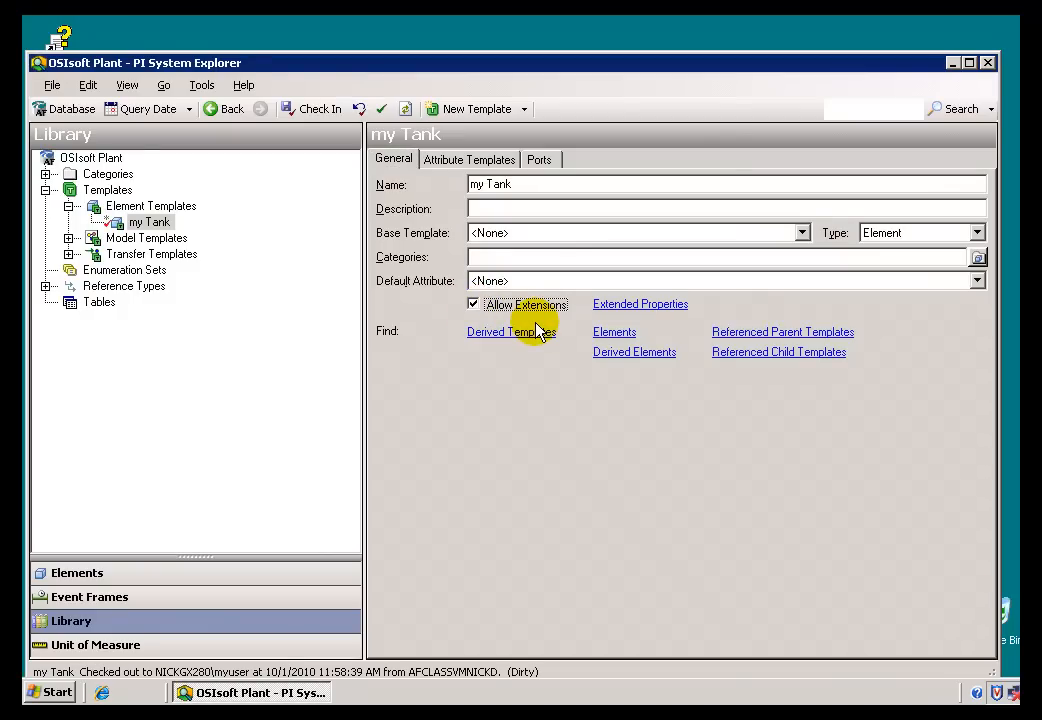
{"action": "left_click", "coordinate": [316, 112]}
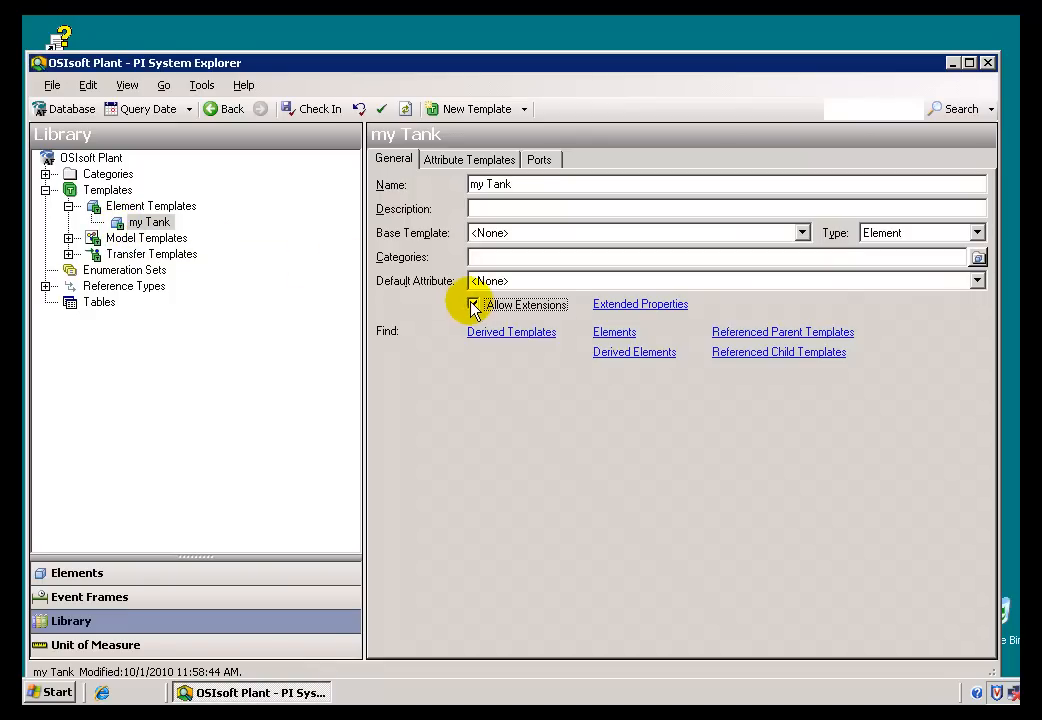
{"action": "left_click", "coordinate": [470, 162]}
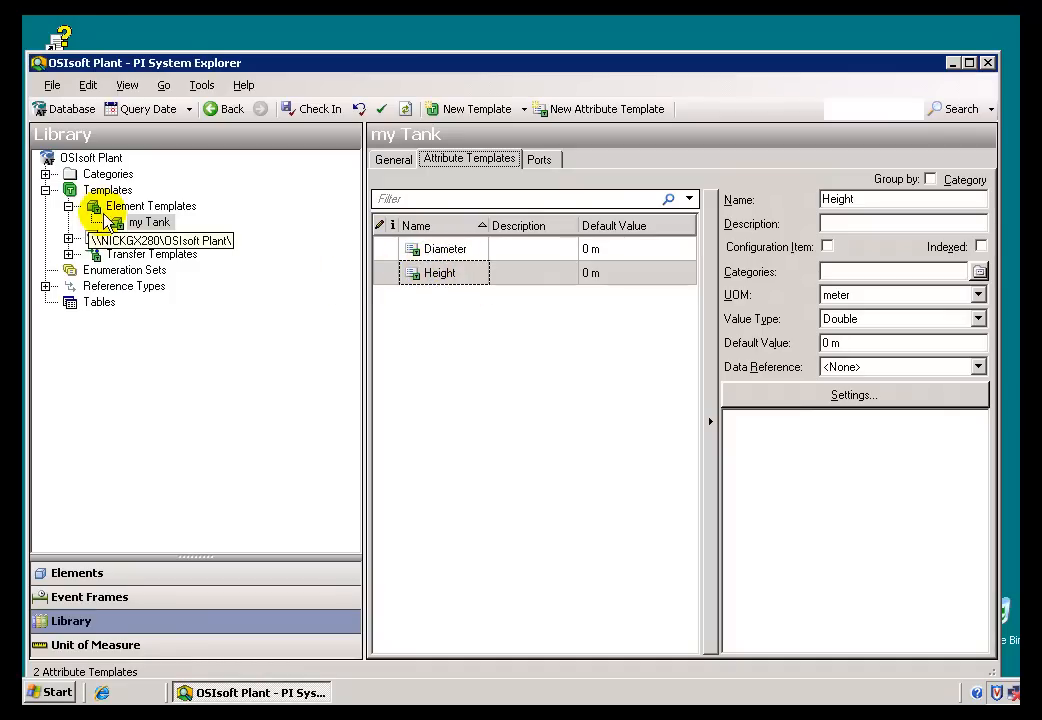
Step: Create another element from the my Tank template under Production Area, beside Mixing Tank 2, using the Parent-Child reference type
{"action": "left_click", "coordinate": [70, 573]}
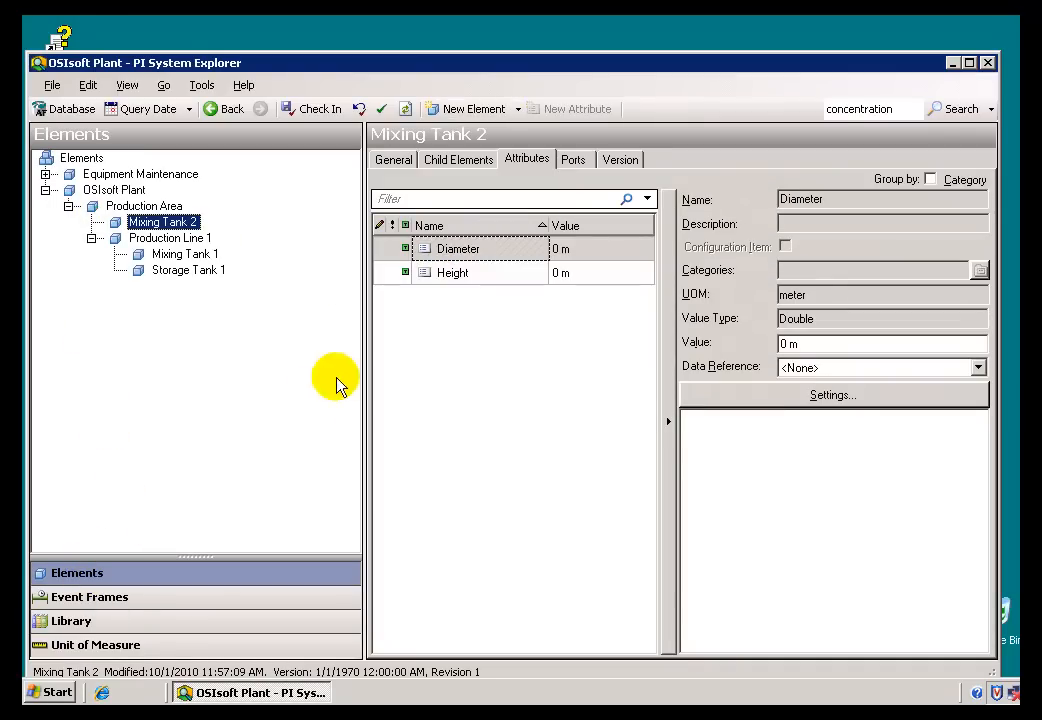
{"action": "right_click", "coordinate": [139, 228]}
{"action": "mouse_move", "coordinate": [198, 240]}
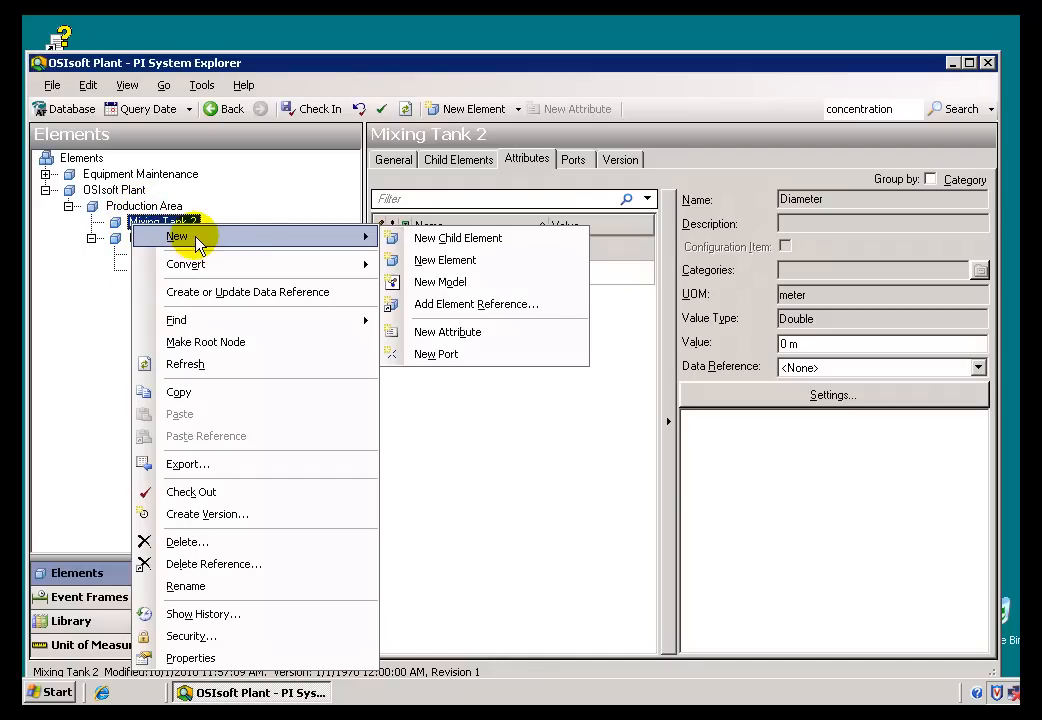
{"action": "left_click", "coordinate": [450, 264]}
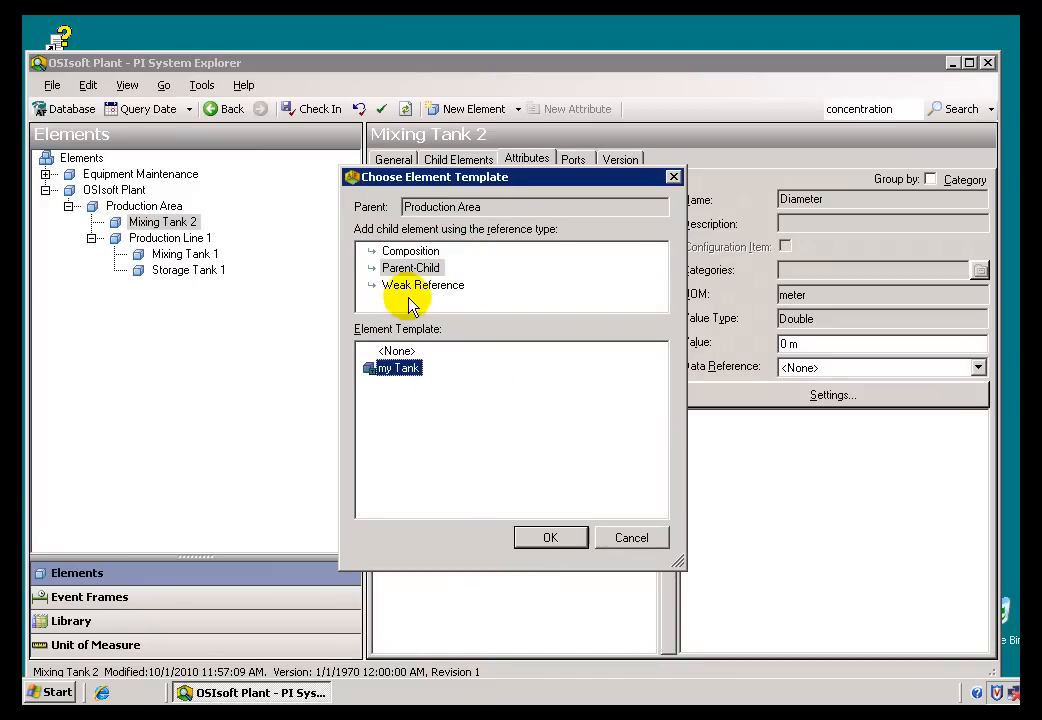
{"action": "left_click", "coordinate": [548, 541]}
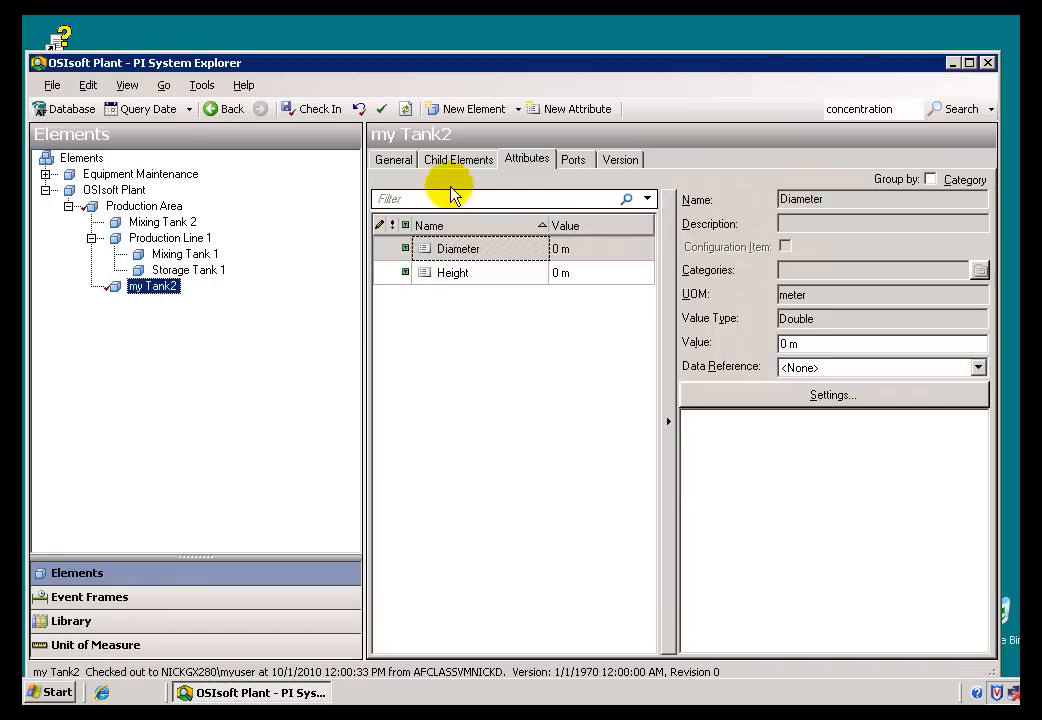
Step: Add an element-specific attribute named test to the new my Tank2 element
{"action": "left_click", "coordinate": [403, 165]}
{"action": "left_click", "coordinate": [520, 166]}
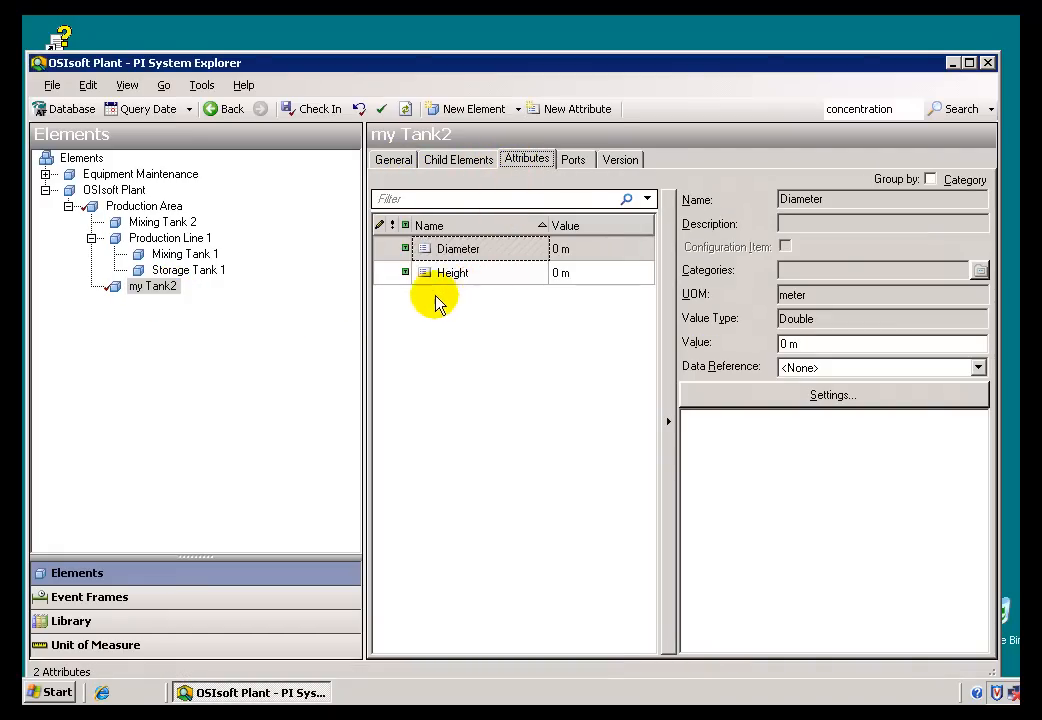
{"action": "left_click", "coordinate": [440, 320]}
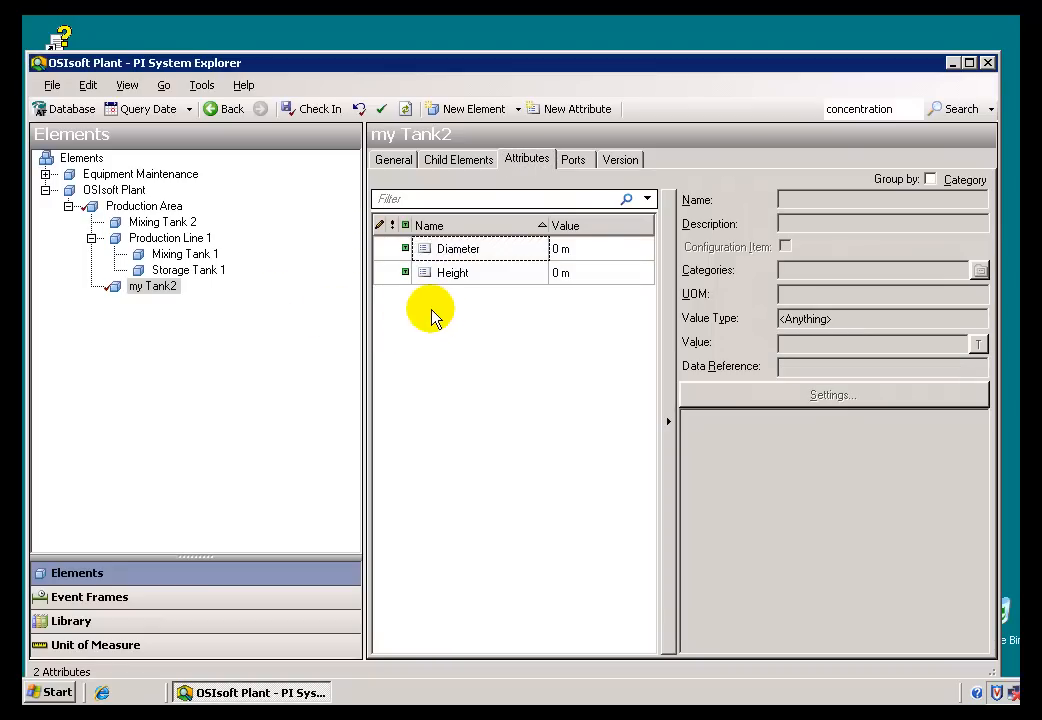
{"action": "right_click", "coordinate": [432, 314]}
{"action": "left_click", "coordinate": [490, 322]}
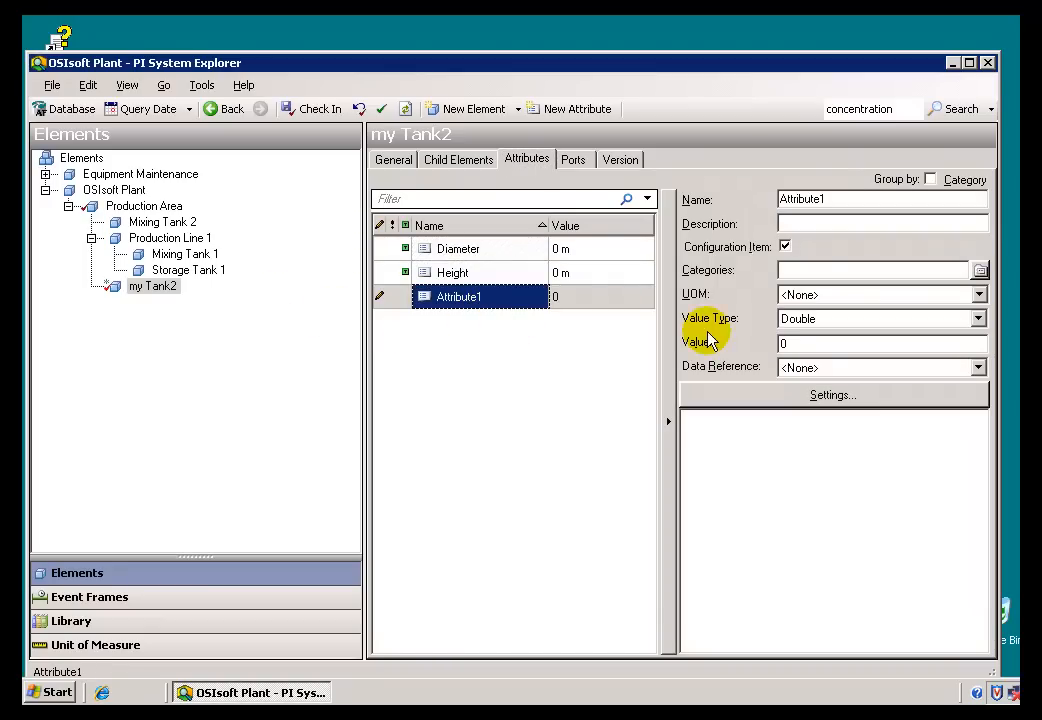
{"action": "double_click", "coordinate": [763, 202]}
{"action": "type", "text": "test"}
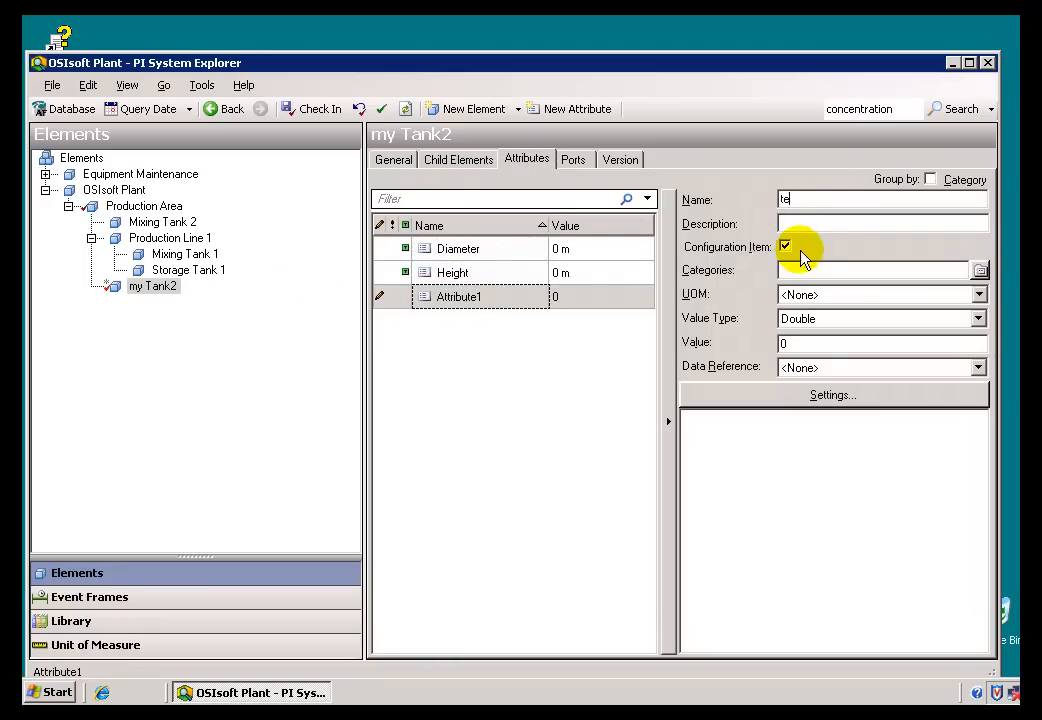
{"action": "left_click", "coordinate": [578, 333]}
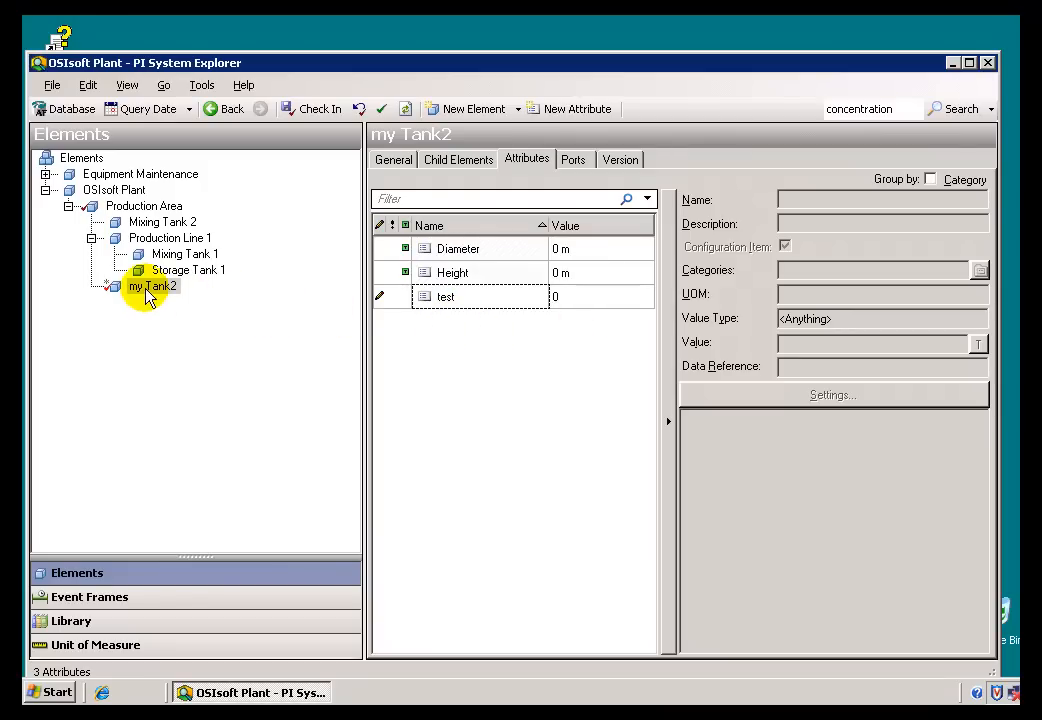
Step: Review the general properties and attribute list of my Tank2 and check in the element
{"action": "left_click", "coordinate": [393, 160]}
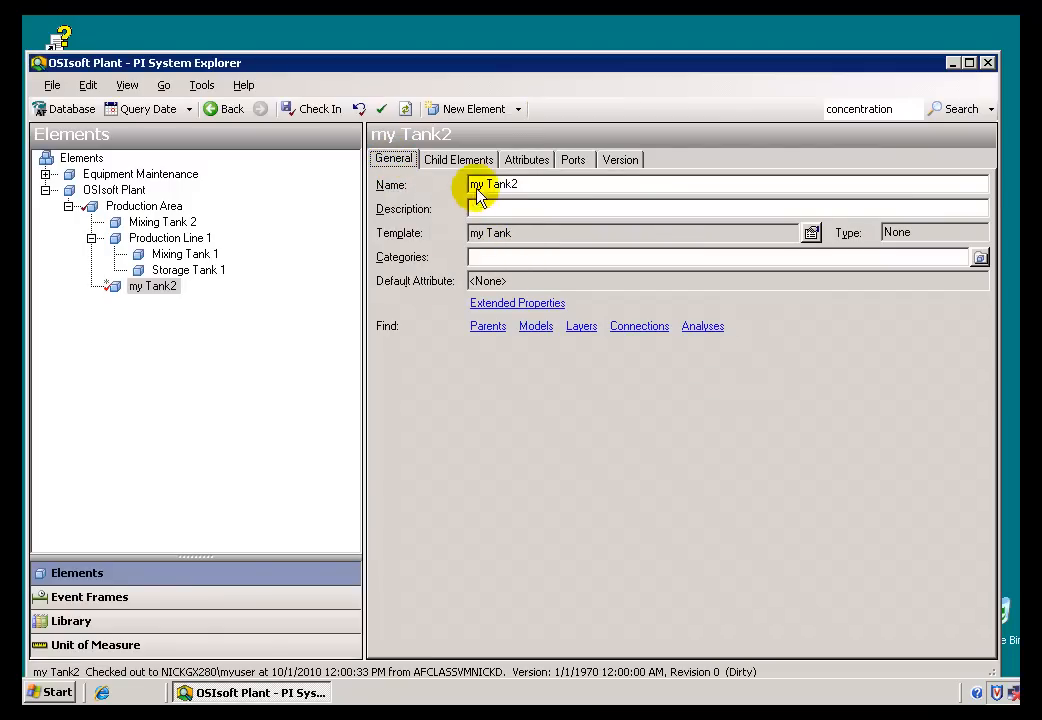
{"action": "left_click", "coordinate": [526, 160]}
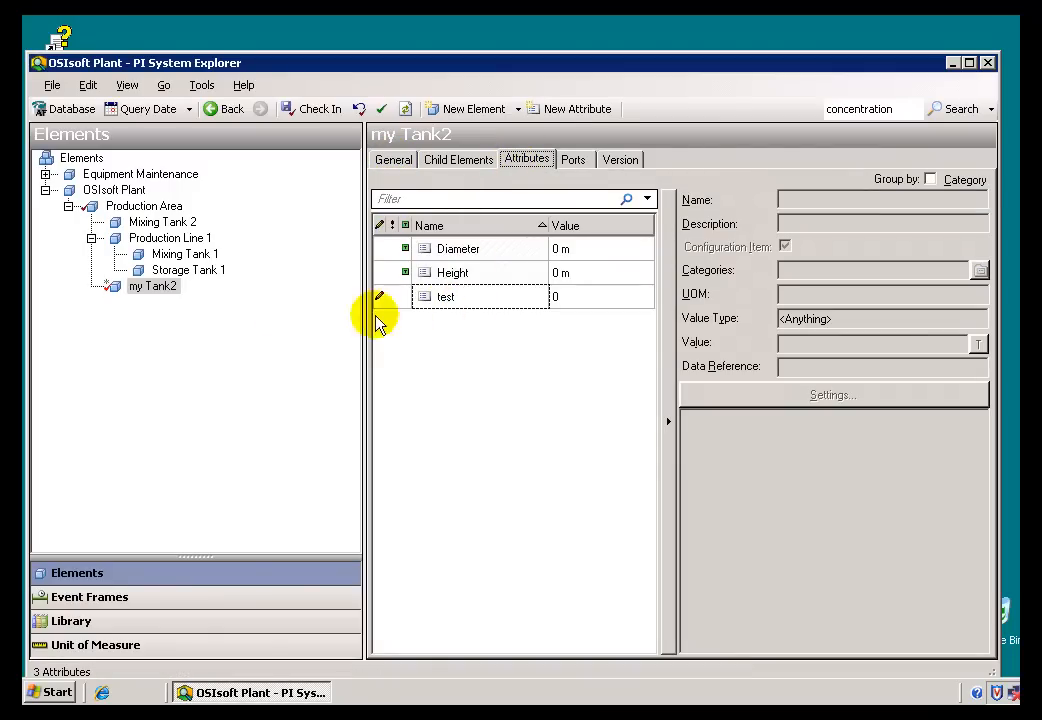
{"action": "left_click", "coordinate": [322, 110]}
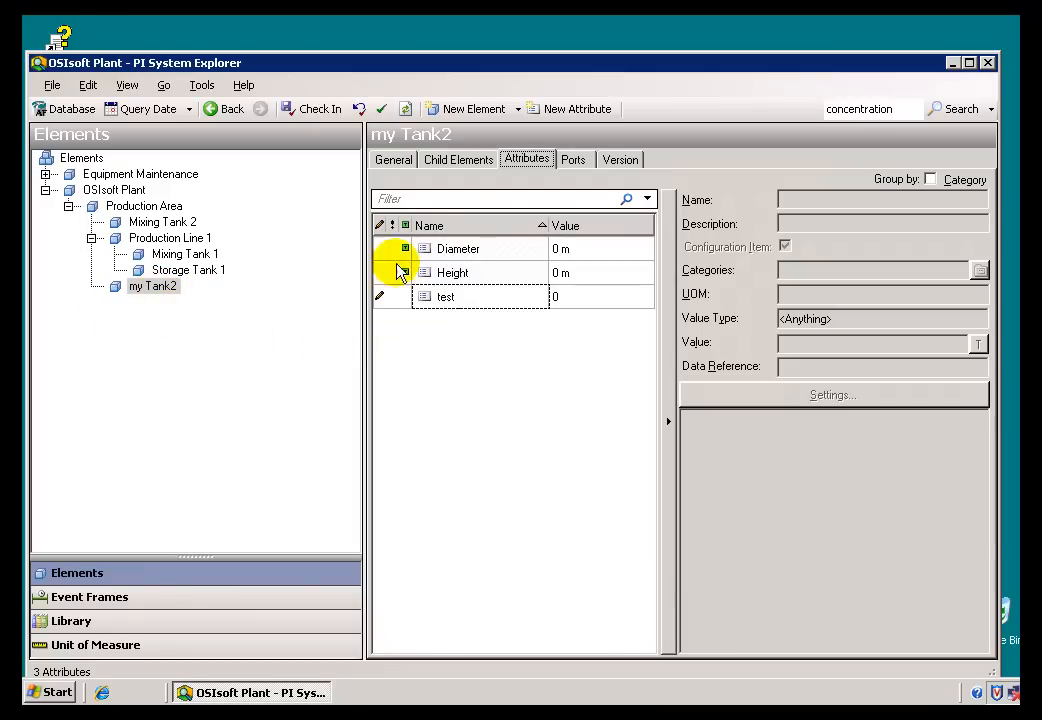
Step: Review the general settings of the my Tank library template and switch to the Training Sample database
{"action": "left_click", "coordinate": [110, 620]}
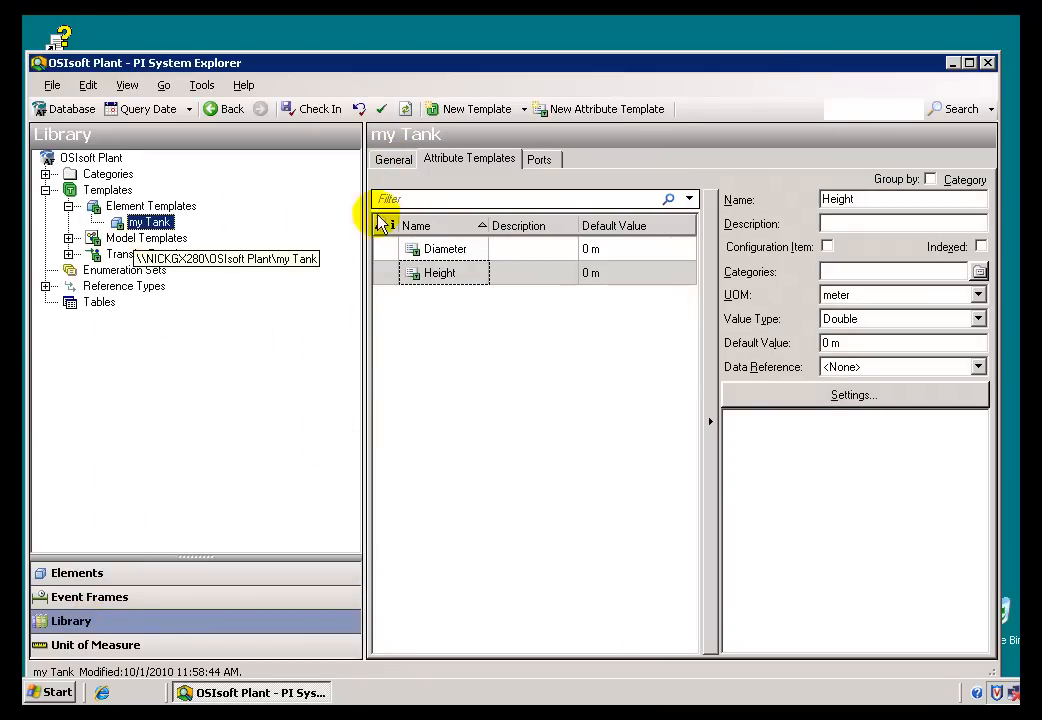
{"action": "left_click", "coordinate": [395, 168]}
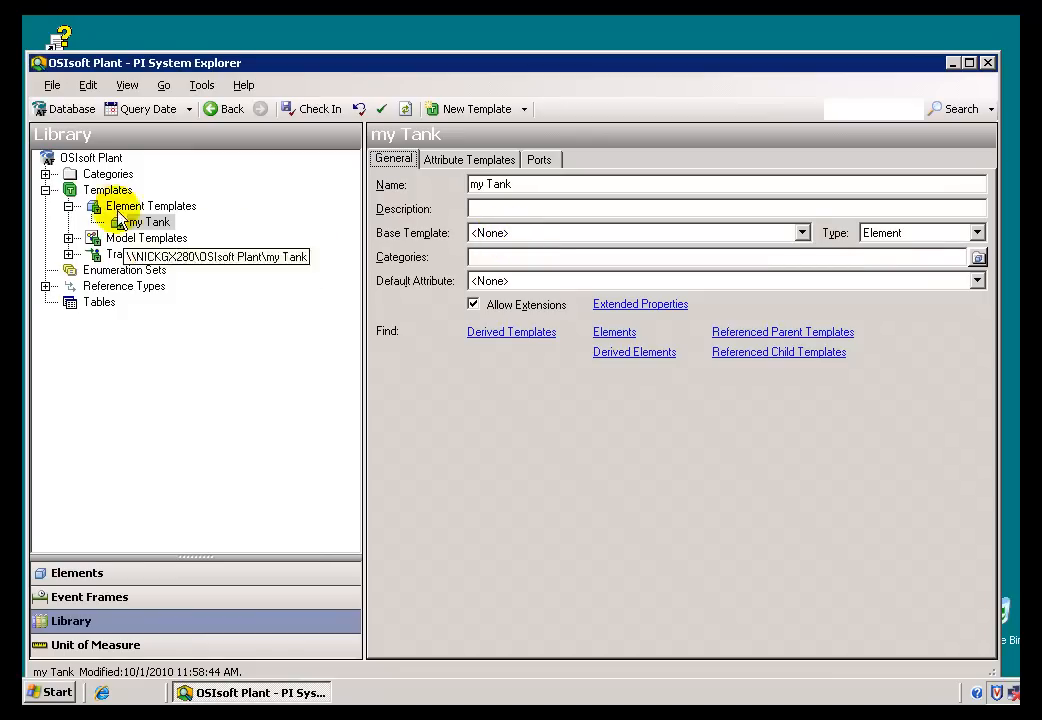
{"action": "left_click", "coordinate": [58, 109]}
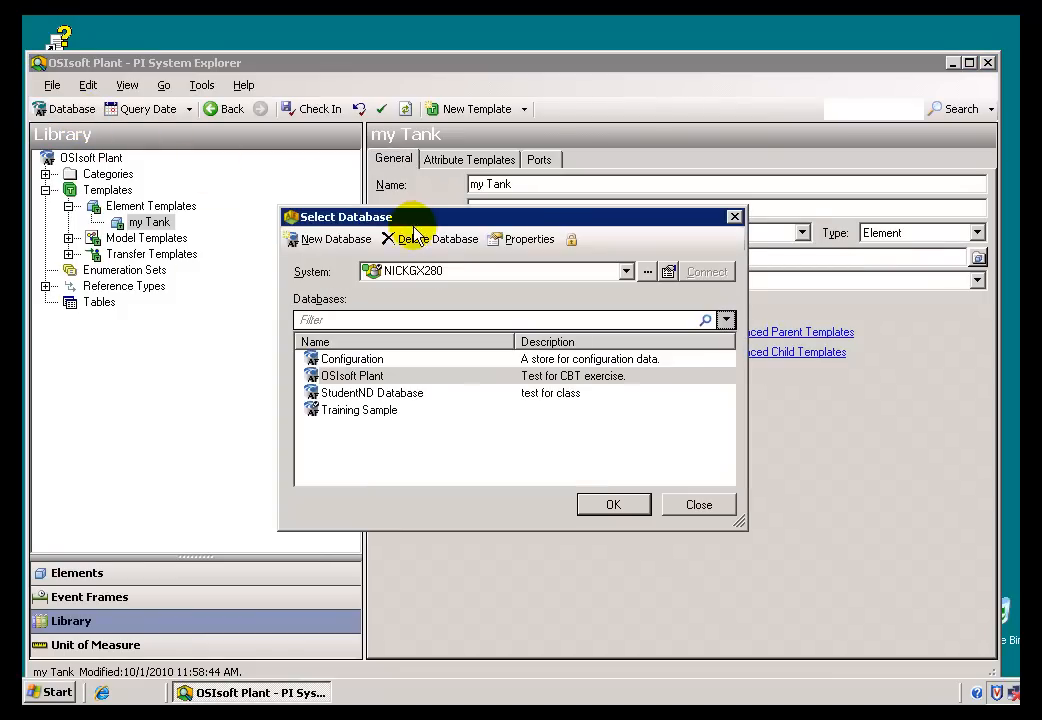
{"action": "left_click", "coordinate": [344, 412]}
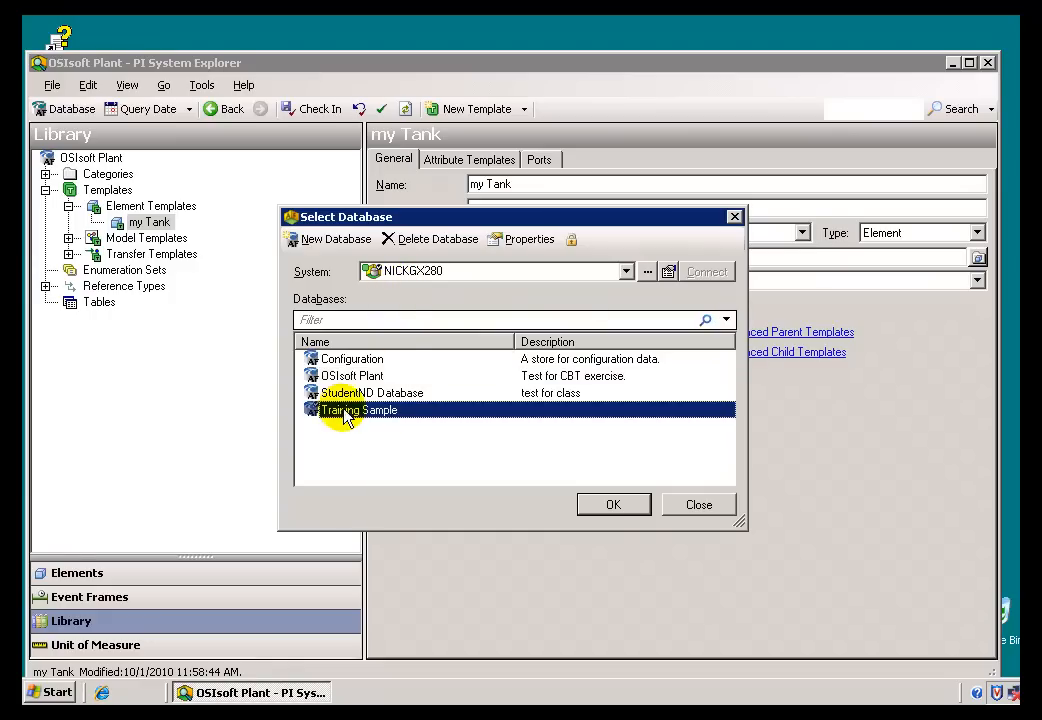
{"action": "left_click", "coordinate": [614, 505]}
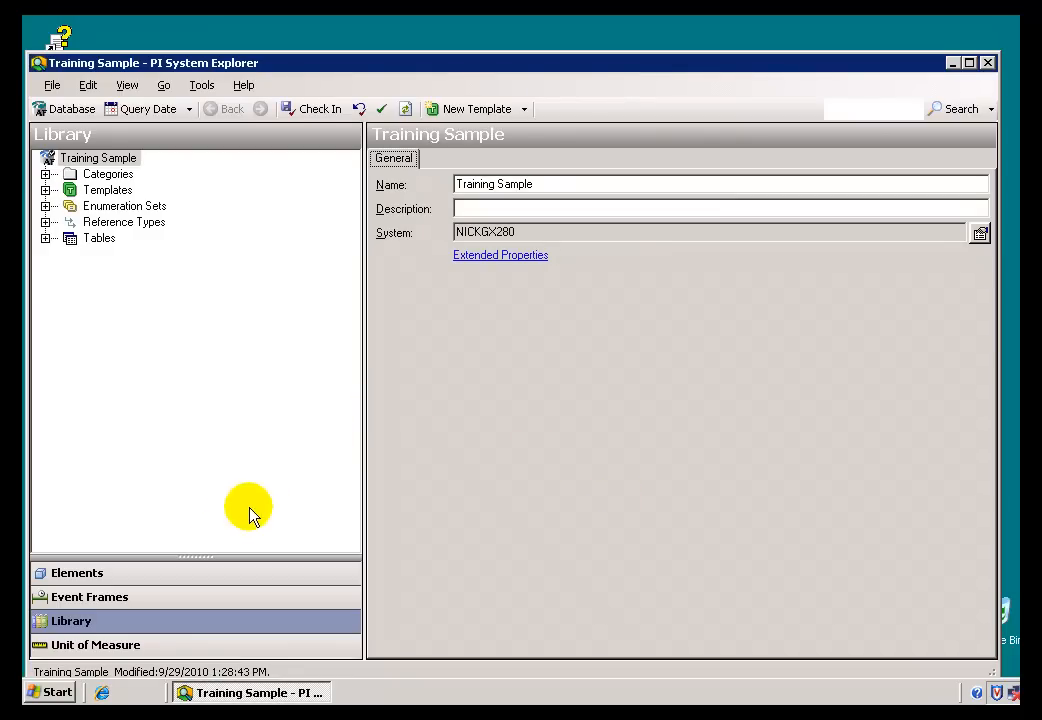
Step: Expand the element templates in the library and examine the general settings and attribute templates of Power Dist Measurement
{"action": "left_click", "coordinate": [45, 190]}
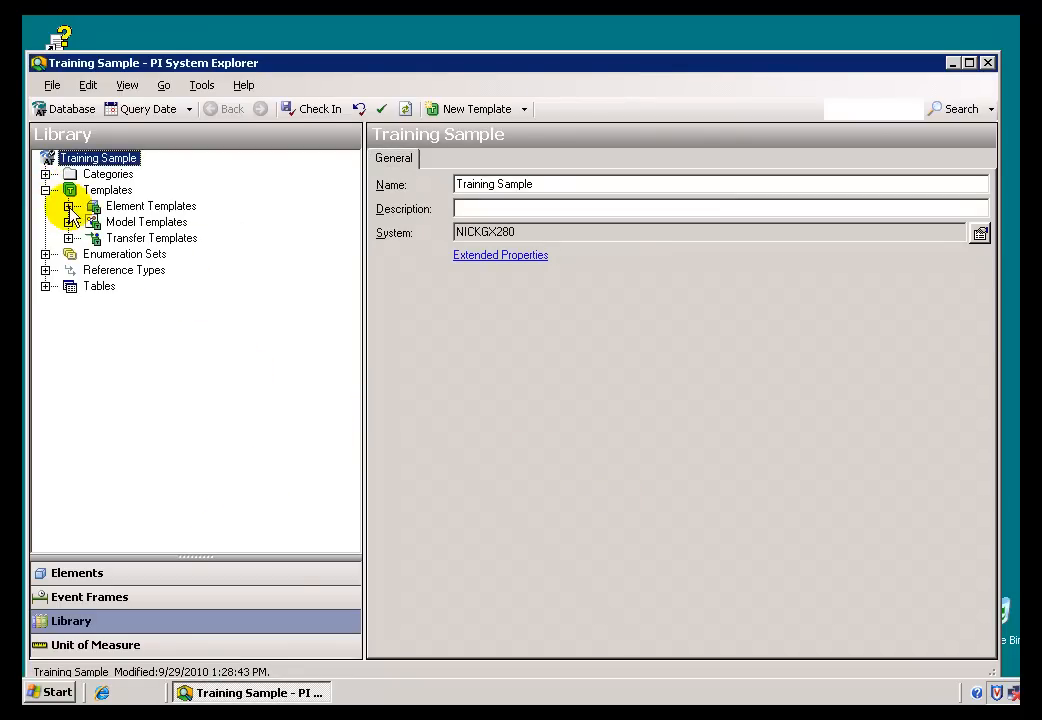
{"action": "left_click", "coordinate": [68, 206]}
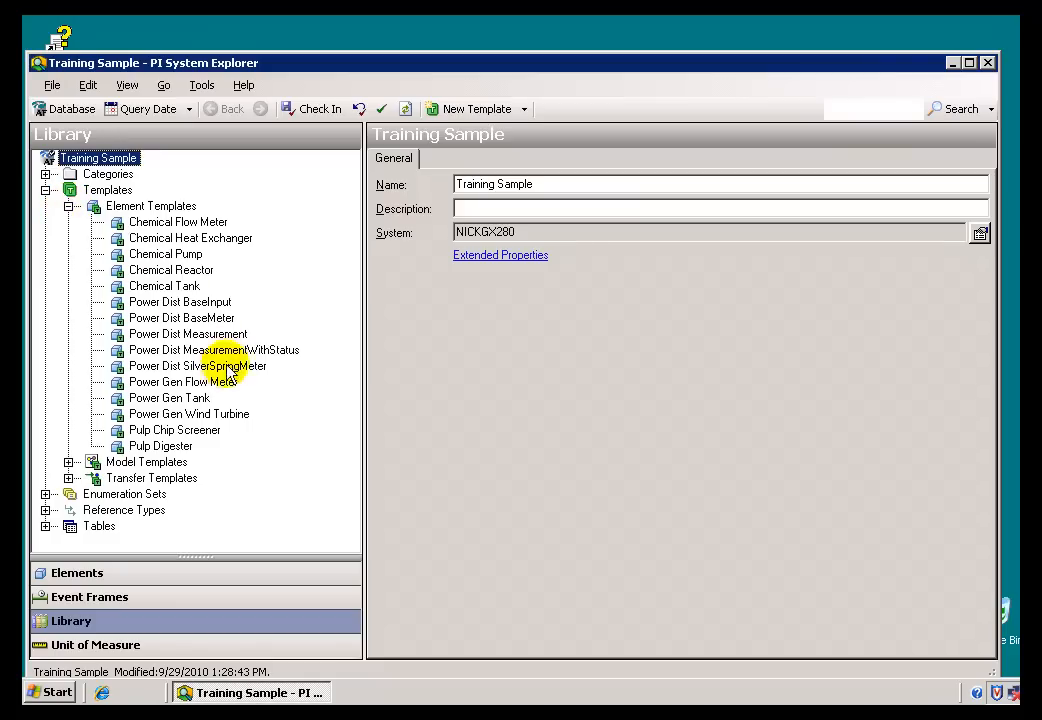
{"action": "left_click", "coordinate": [136, 340]}
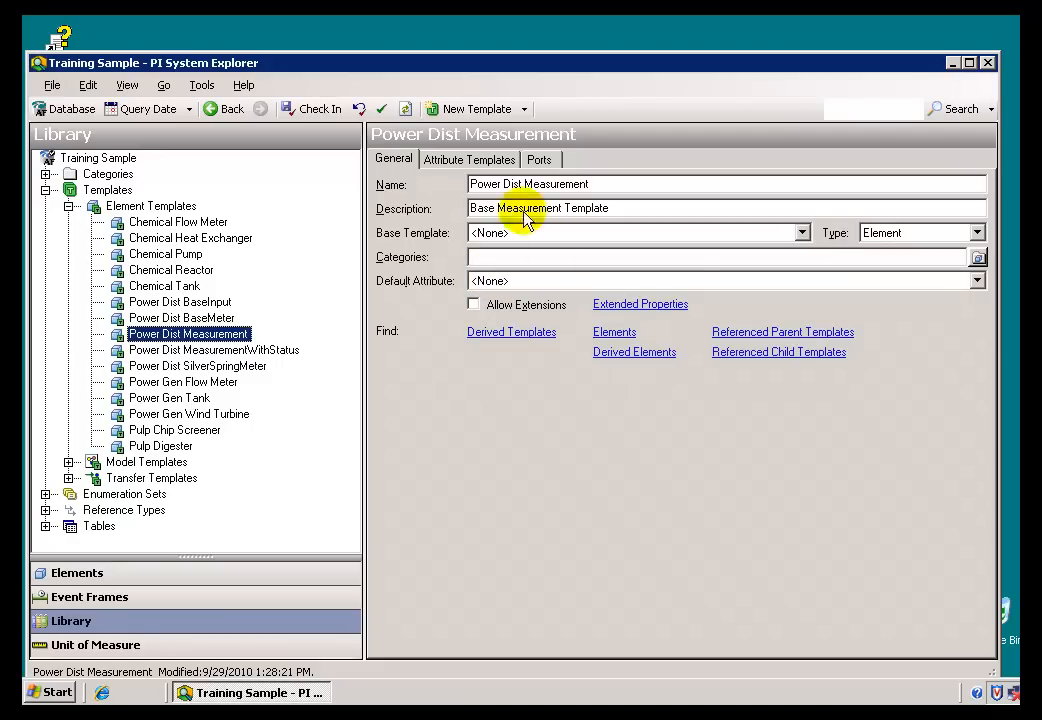
{"action": "left_click", "coordinate": [470, 162]}
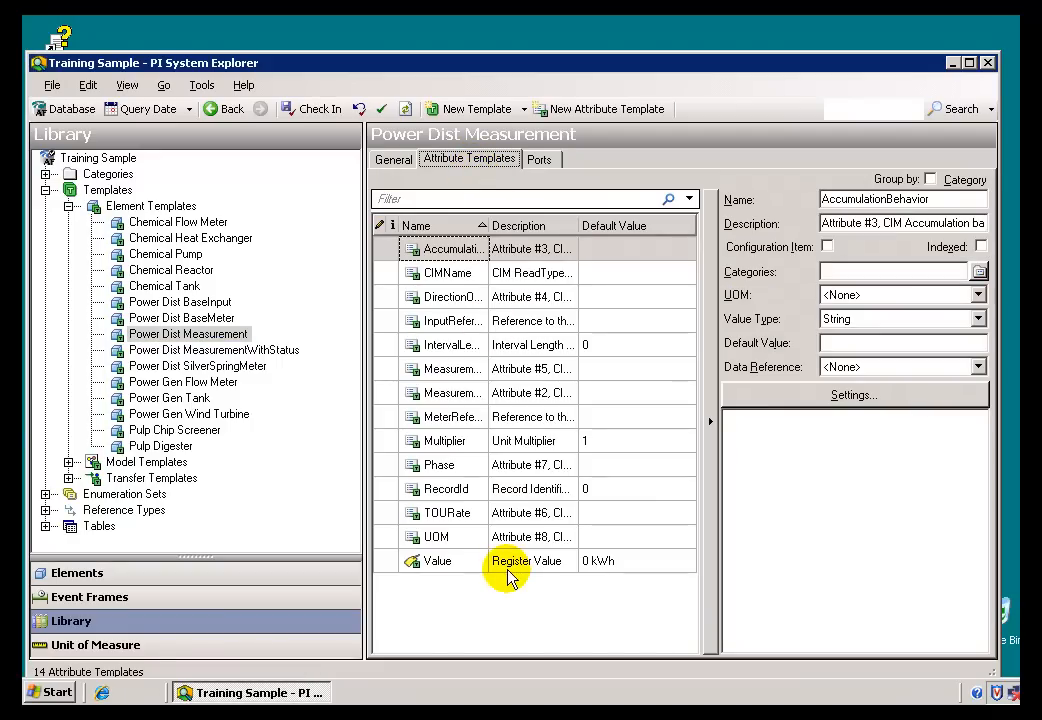
Step: Examine the base template of Power Dist MeasurementWithStatus and compare its attribute templates with those of Power Dist Measurement
{"action": "left_click", "coordinate": [205, 350]}
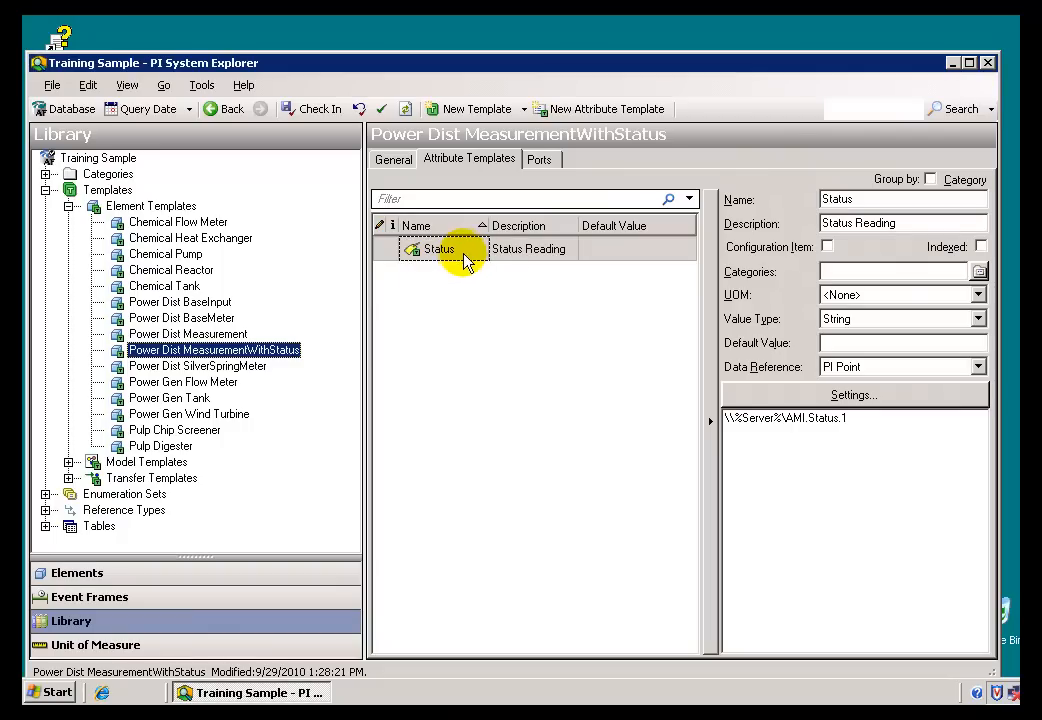
{"action": "left_click", "coordinate": [394, 163]}
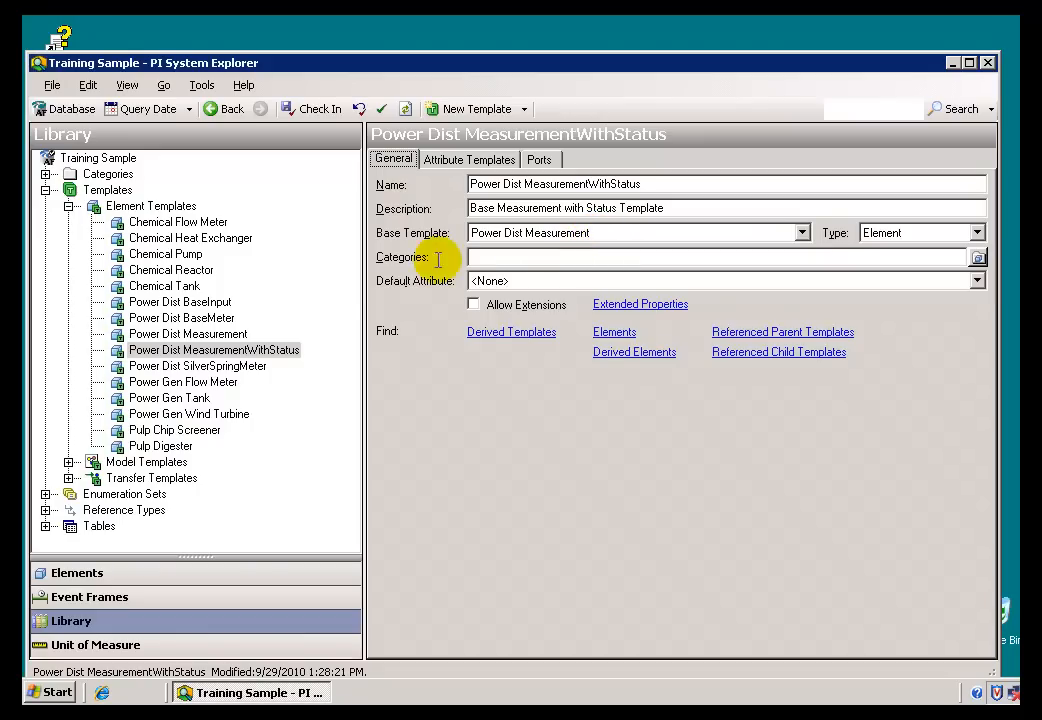
{"action": "left_click", "coordinate": [185, 350]}
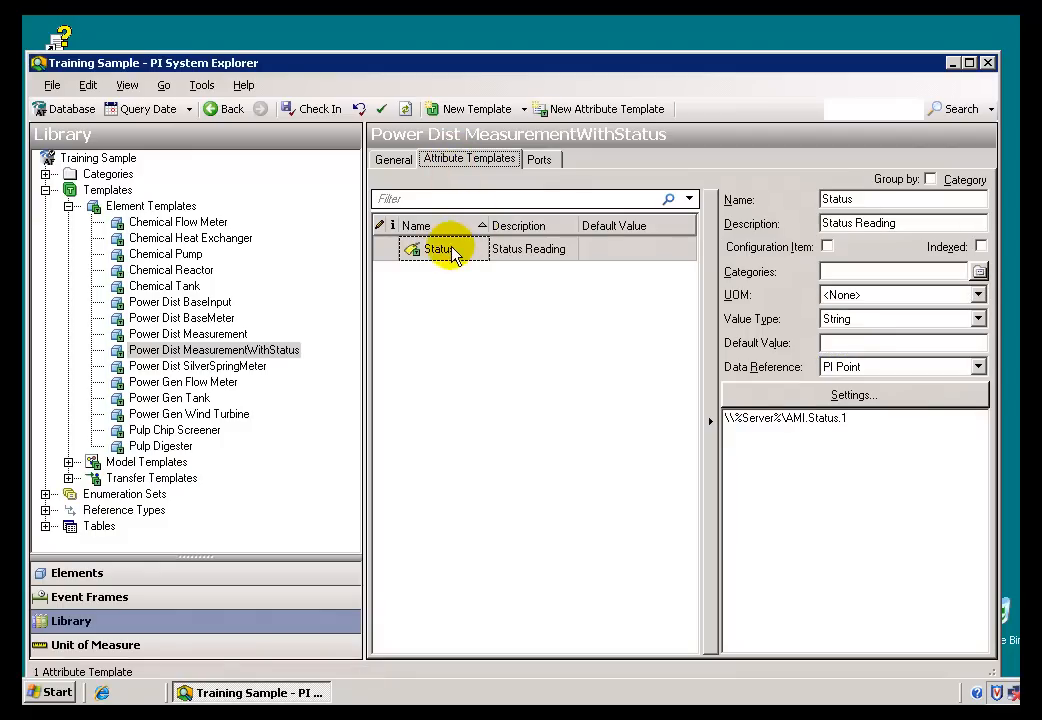
{"action": "left_click", "coordinate": [190, 333]}
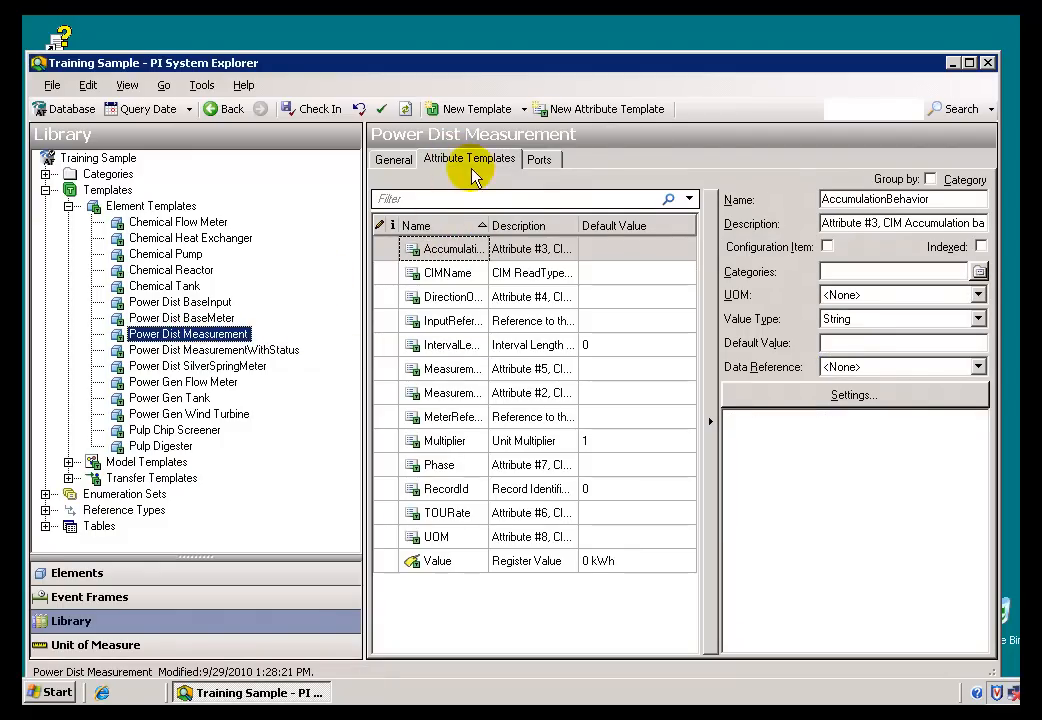
{"action": "left_click", "coordinate": [178, 350]}
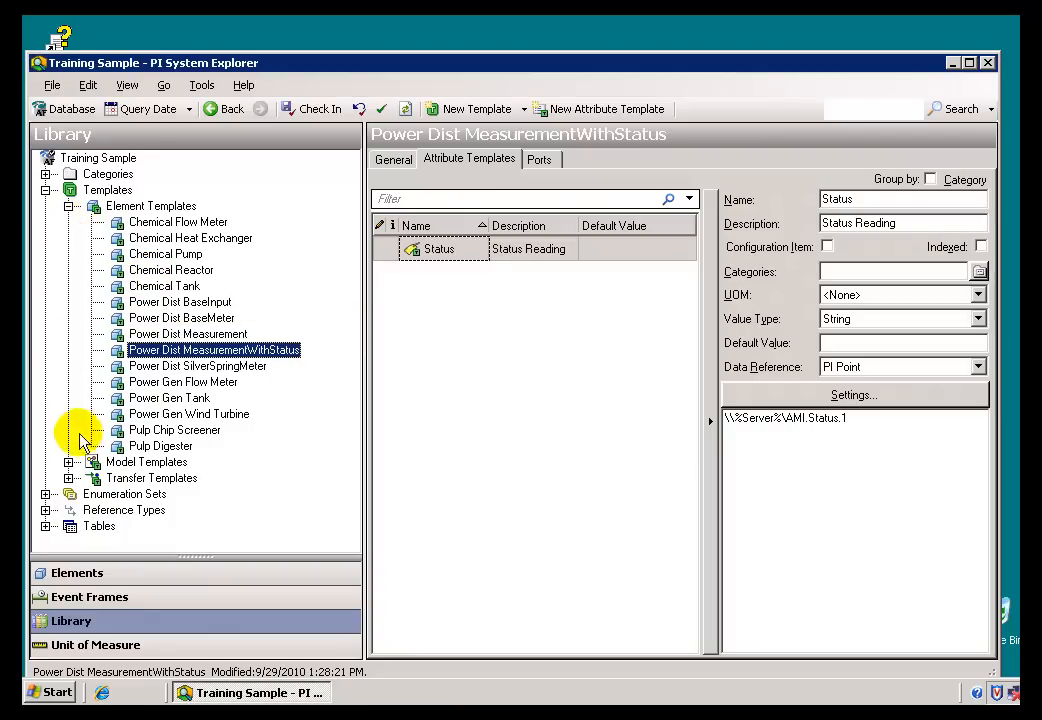
Step: Search the elements for all those based on the Power Dist MeasurementWithStatus template and list every match in the element tree
{"action": "left_click", "coordinate": [70, 576]}
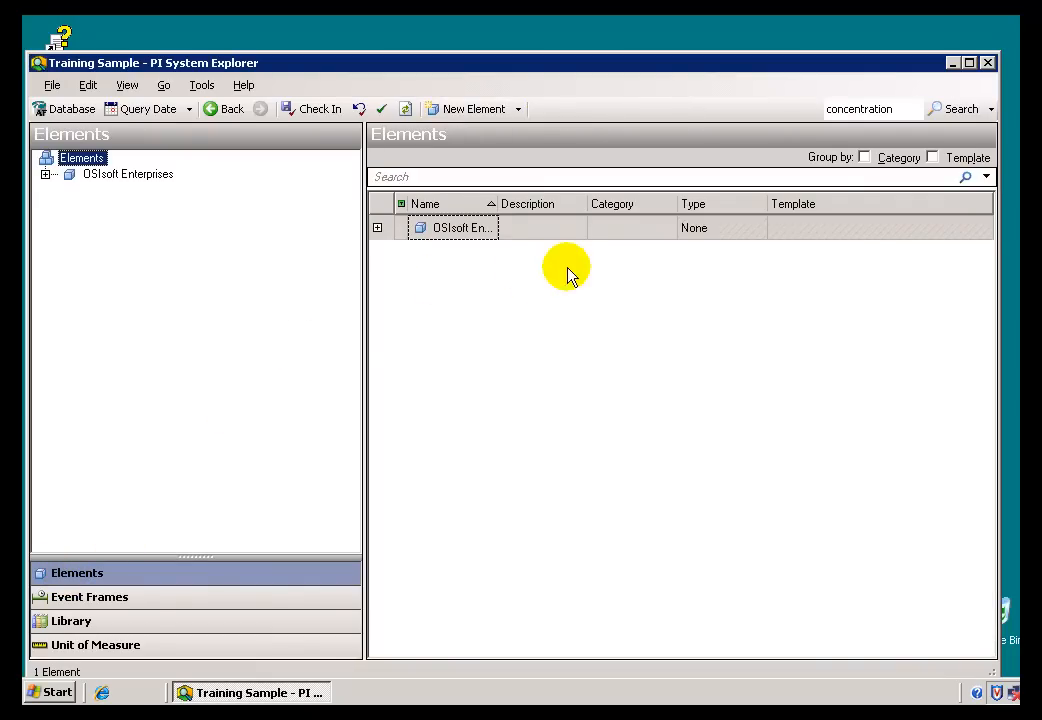
{"action": "left_click", "coordinate": [991, 110]}
{"action": "left_click", "coordinate": [920, 180]}
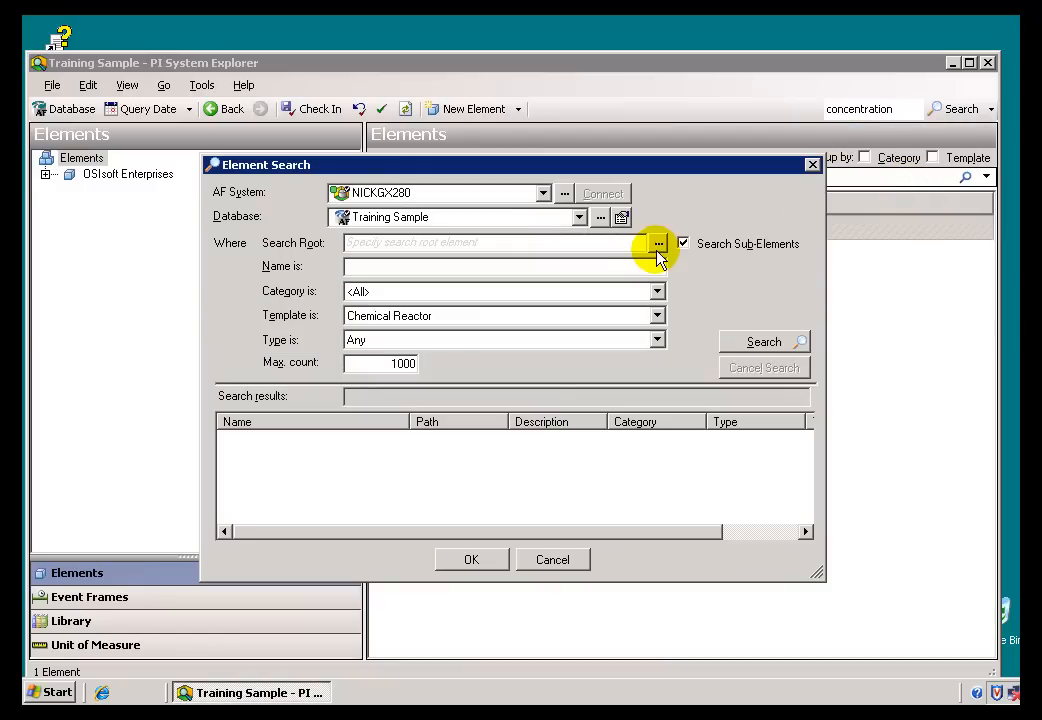
{"action": "left_click", "coordinate": [658, 318]}
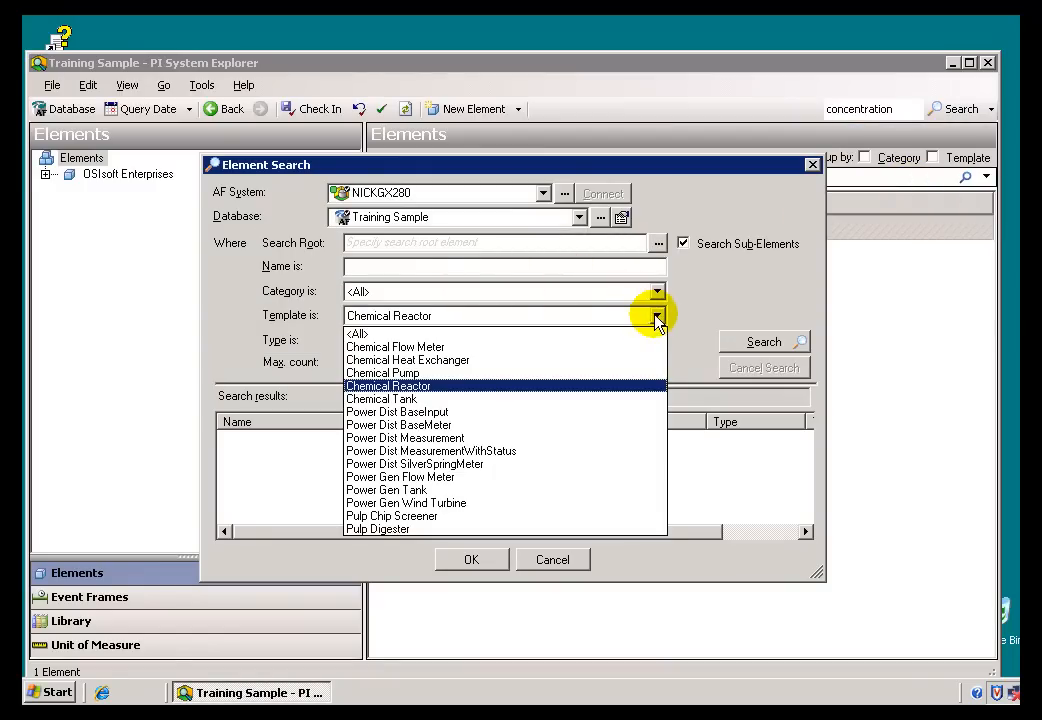
{"action": "left_click", "coordinate": [368, 452]}
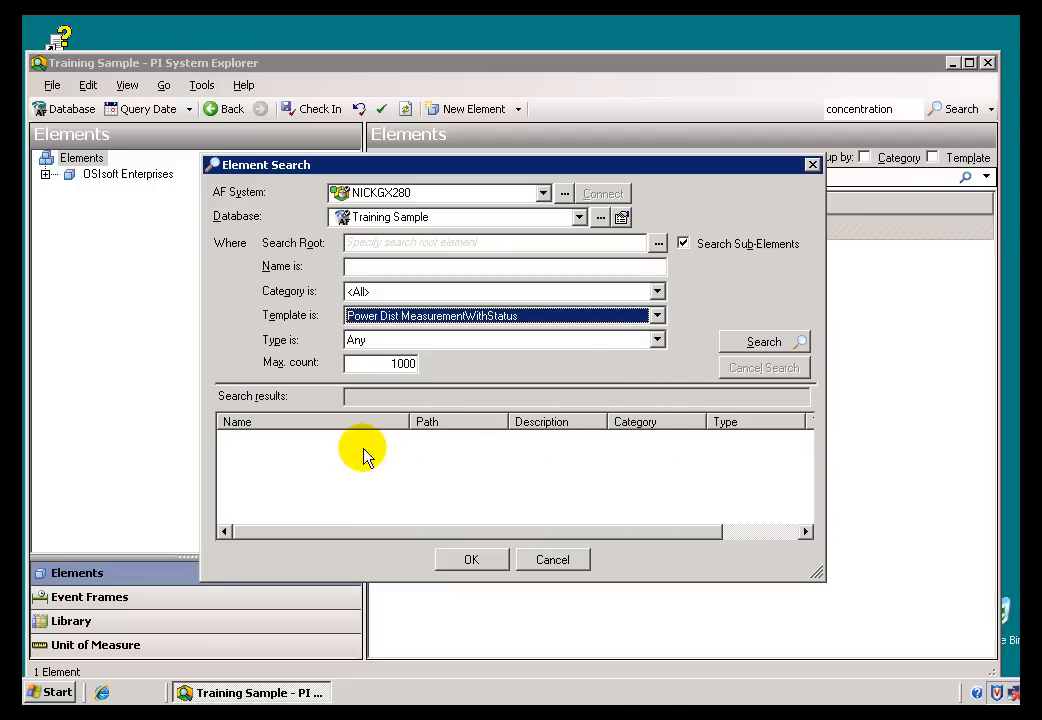
{"action": "left_click", "coordinate": [743, 343]}
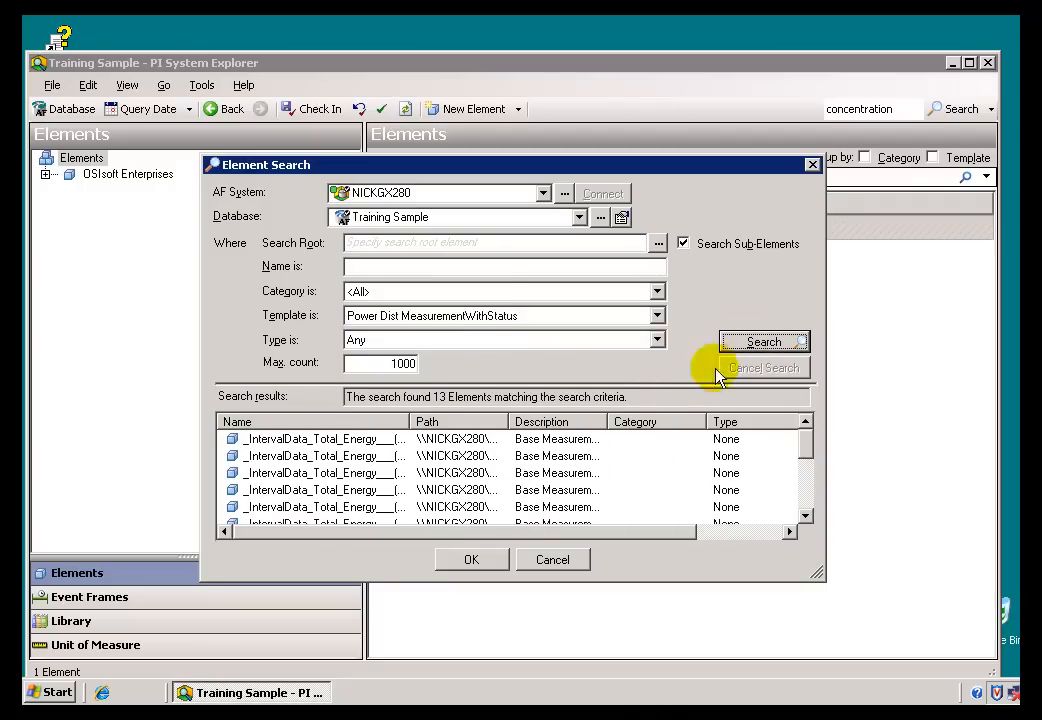
{"action": "left_click_drag", "start_coordinate": [801, 451], "coordinate": [797, 510]}
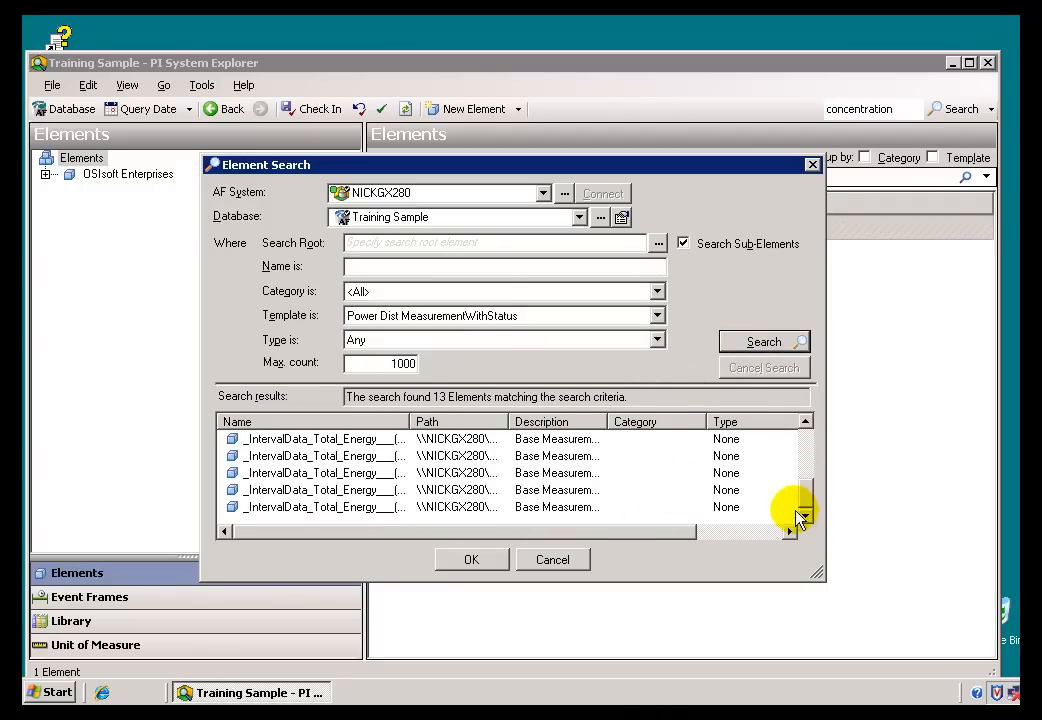
{"action": "left_click", "coordinate": [326, 507], "text": "shift"}
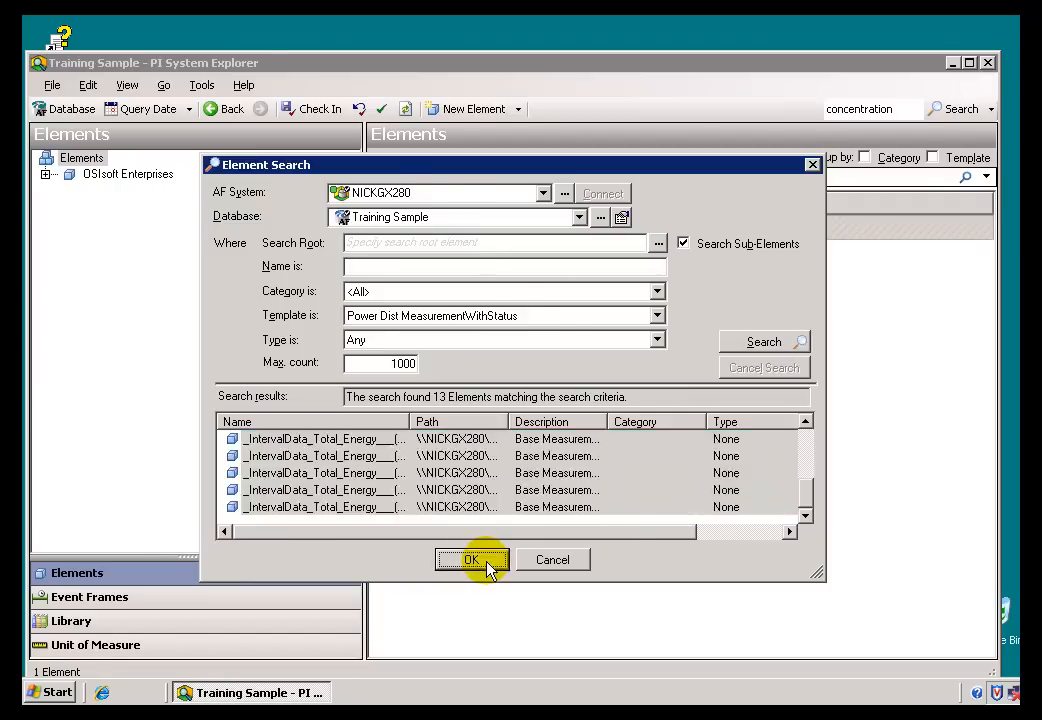
{"action": "left_click", "coordinate": [474, 560]}
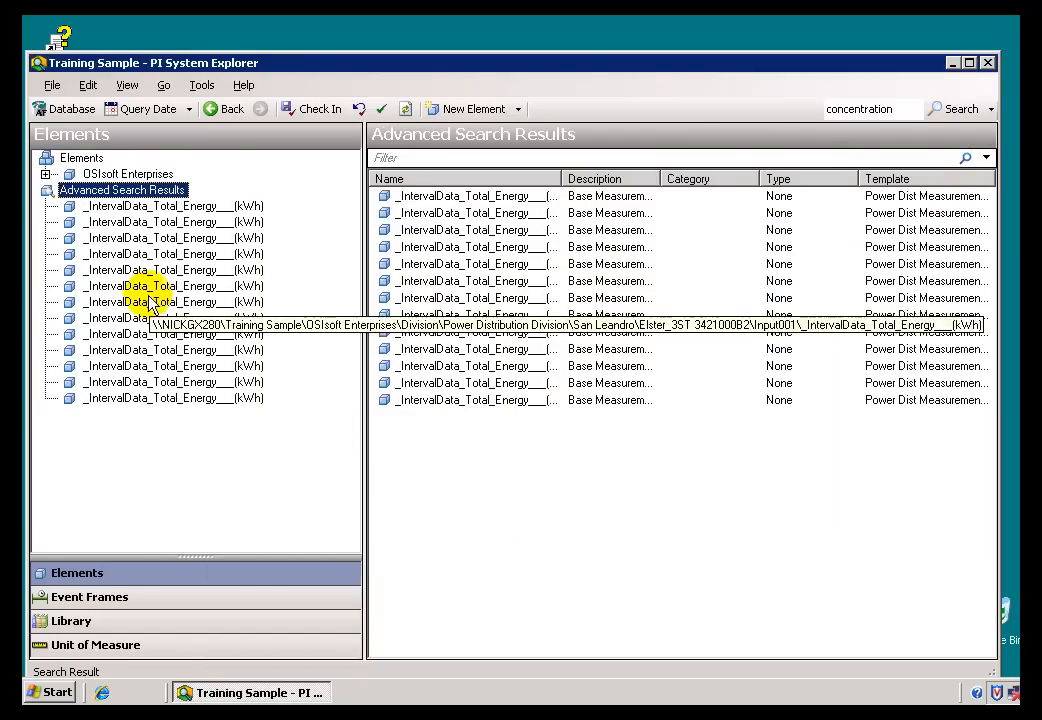
Step: Examine the attributes of the third _IntervalData_Total_Energy___(kWh) search result and the template named in its general properties
{"action": "left_click", "coordinate": [95, 238]}
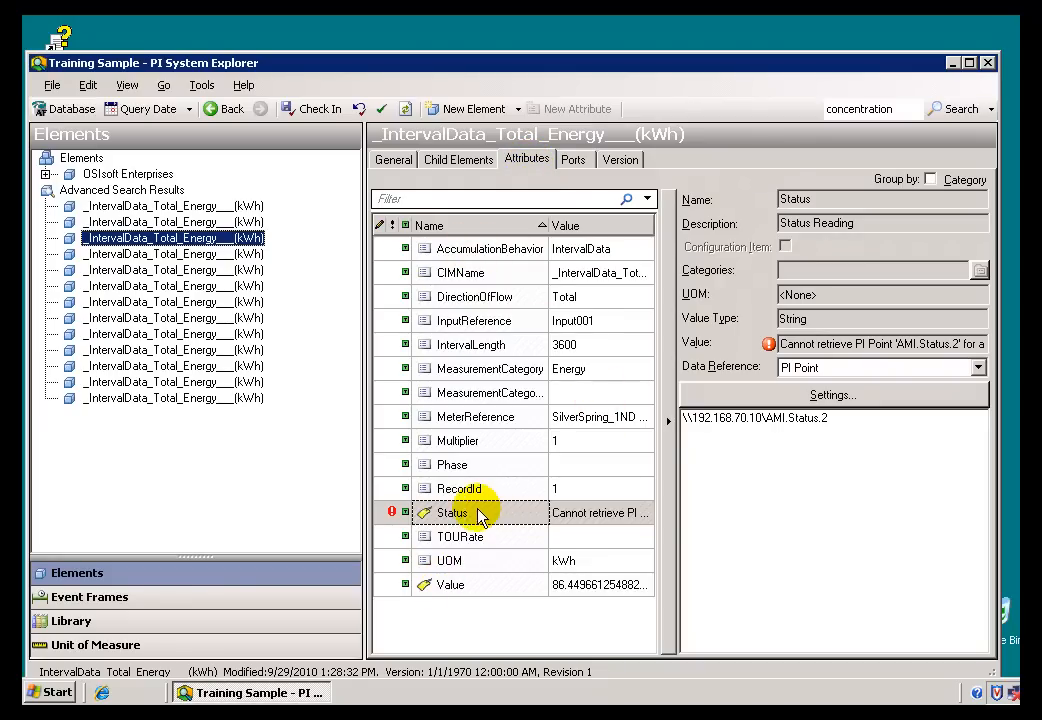
{"action": "left_click", "coordinate": [400, 162]}
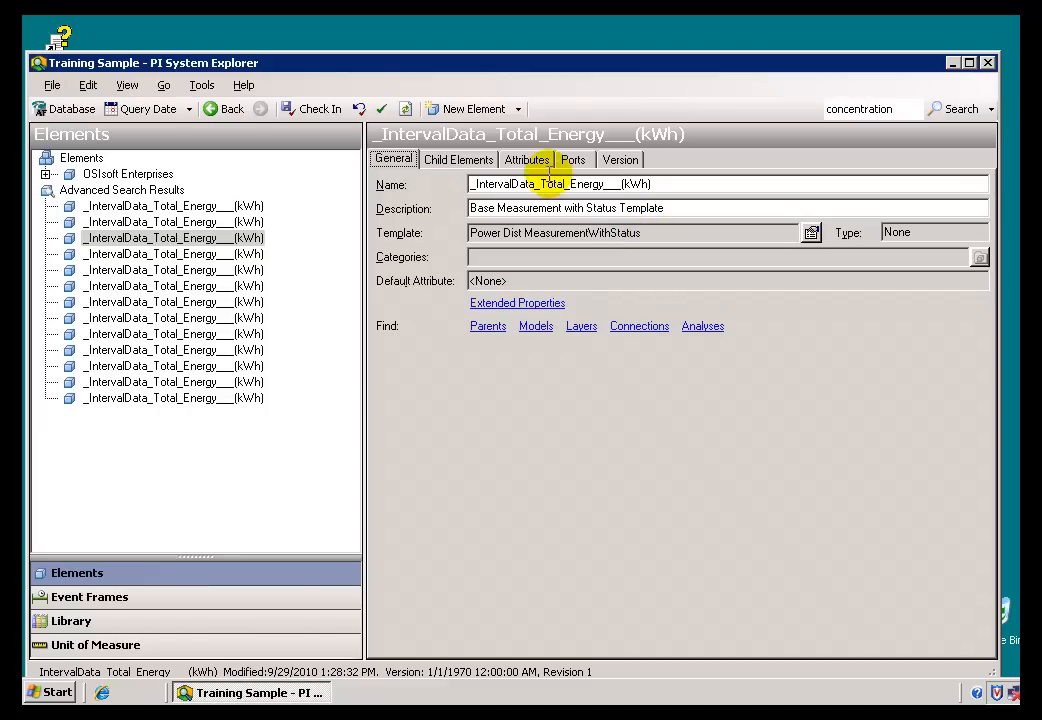
{"action": "left_click", "coordinate": [527, 159]}
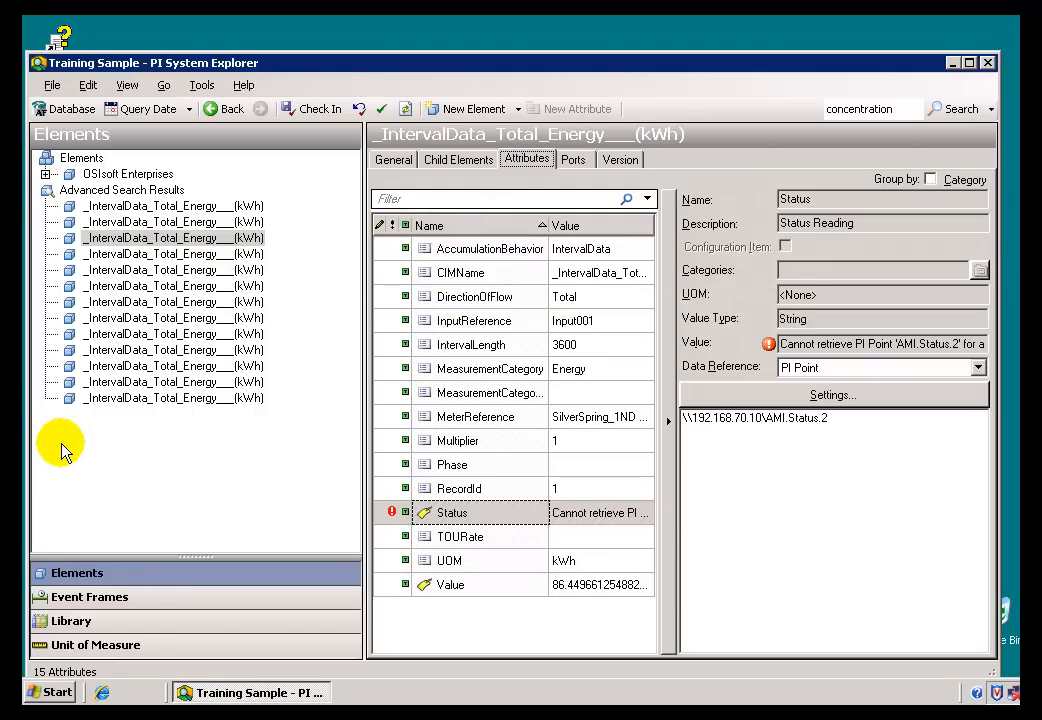
Step: Return to the library and arrange the element templates by template inheritance
{"action": "left_click", "coordinate": [62, 620]}
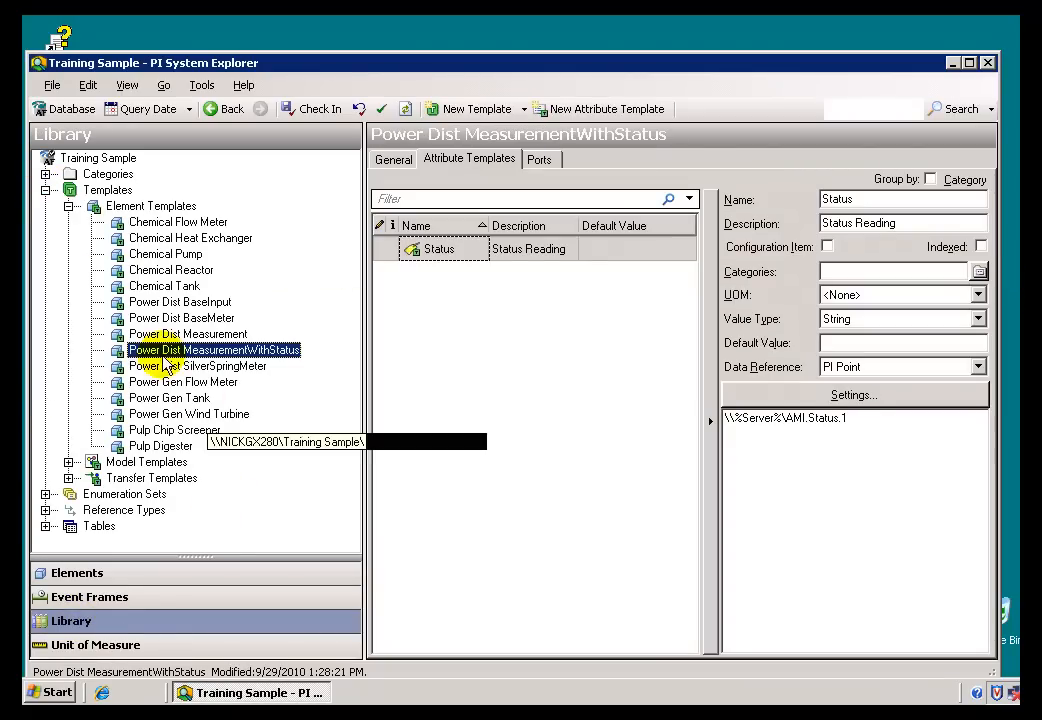
{"action": "left_click", "coordinate": [128, 204]}
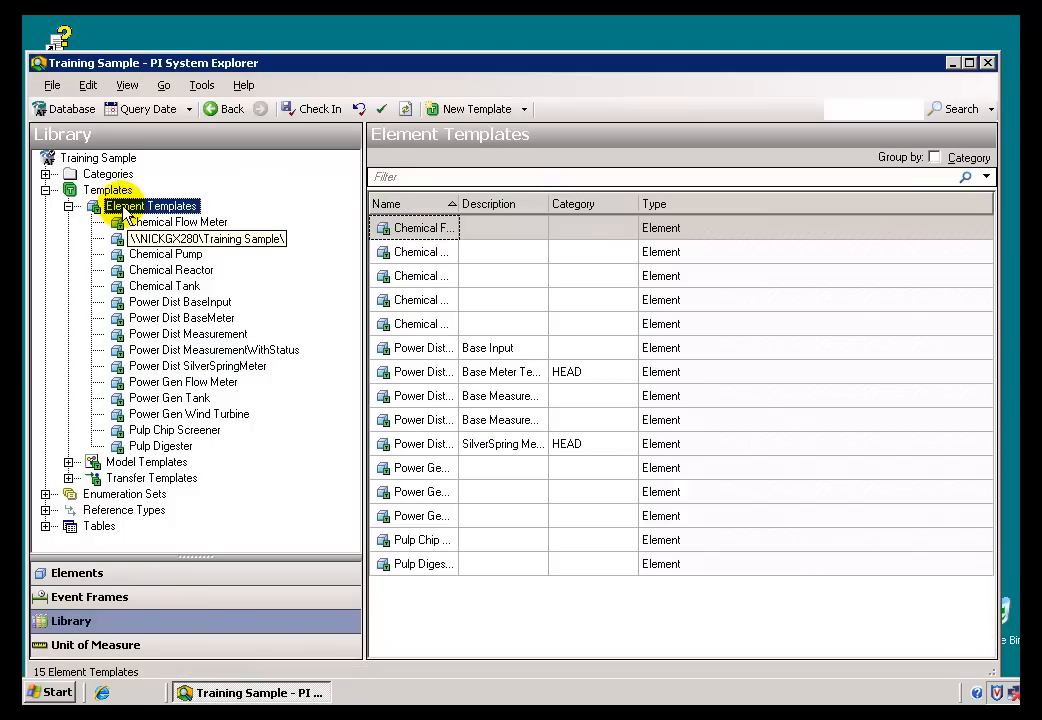
{"action": "right_click", "coordinate": [128, 205]}
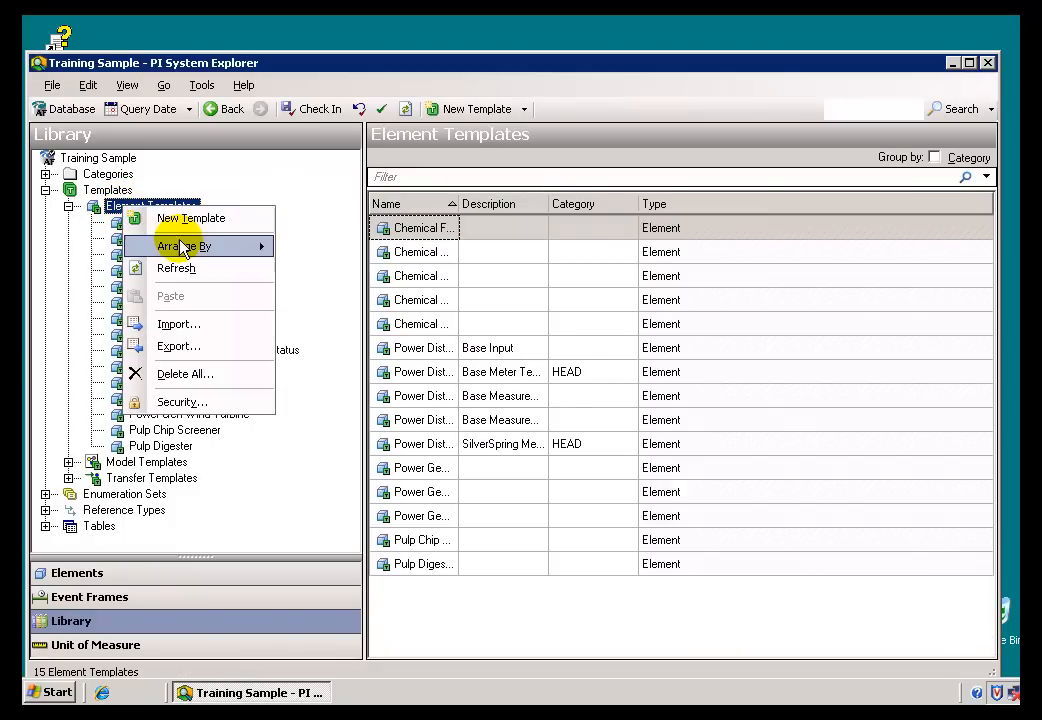
{"action": "mouse_move", "coordinate": [158, 247]}
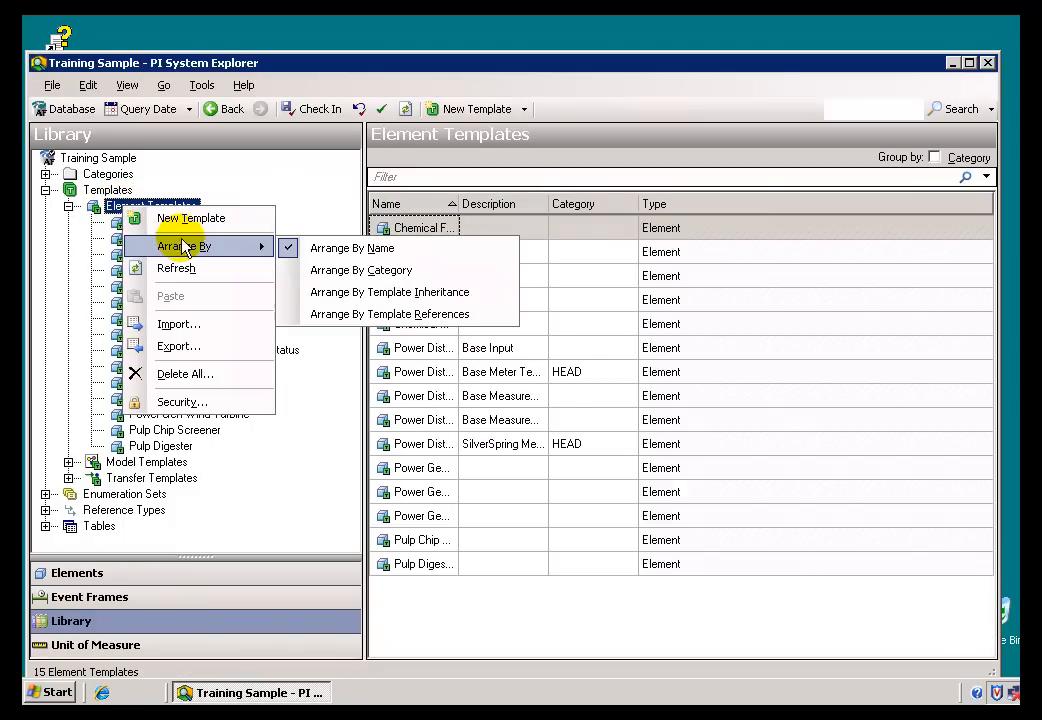
{"action": "left_click", "coordinate": [324, 298]}
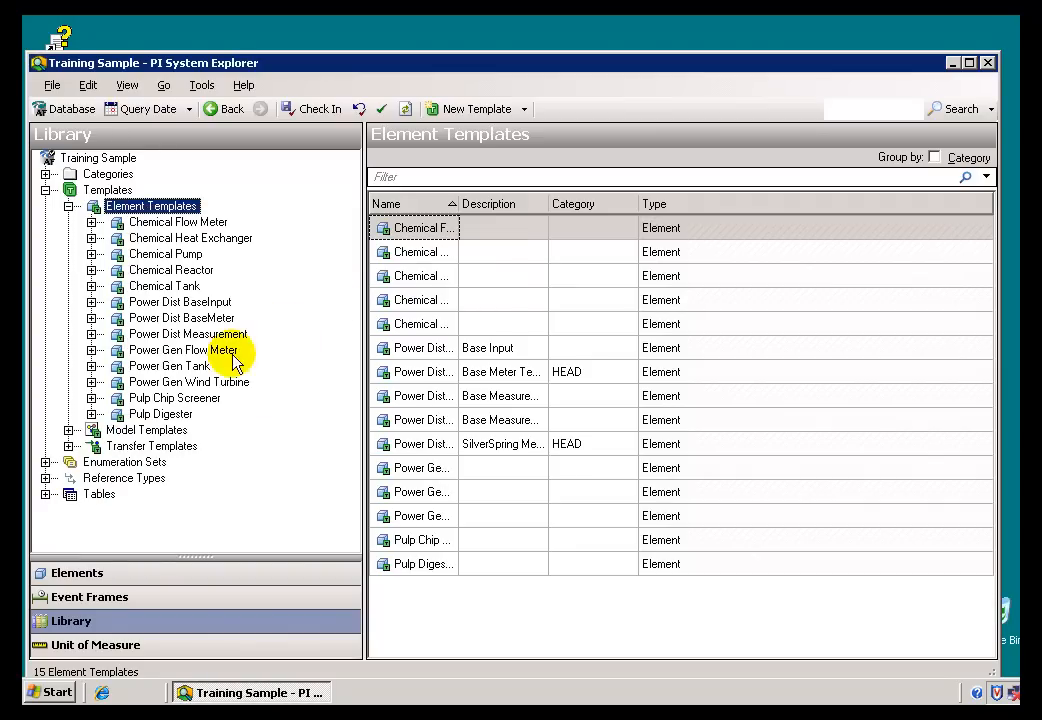
Step: Expand Power Dist Measurement and review its attribute templates, plus the attribute templates and general settings of its derived Power Dist MeasurementWithStatus
{"action": "left_click", "coordinate": [91, 334]}
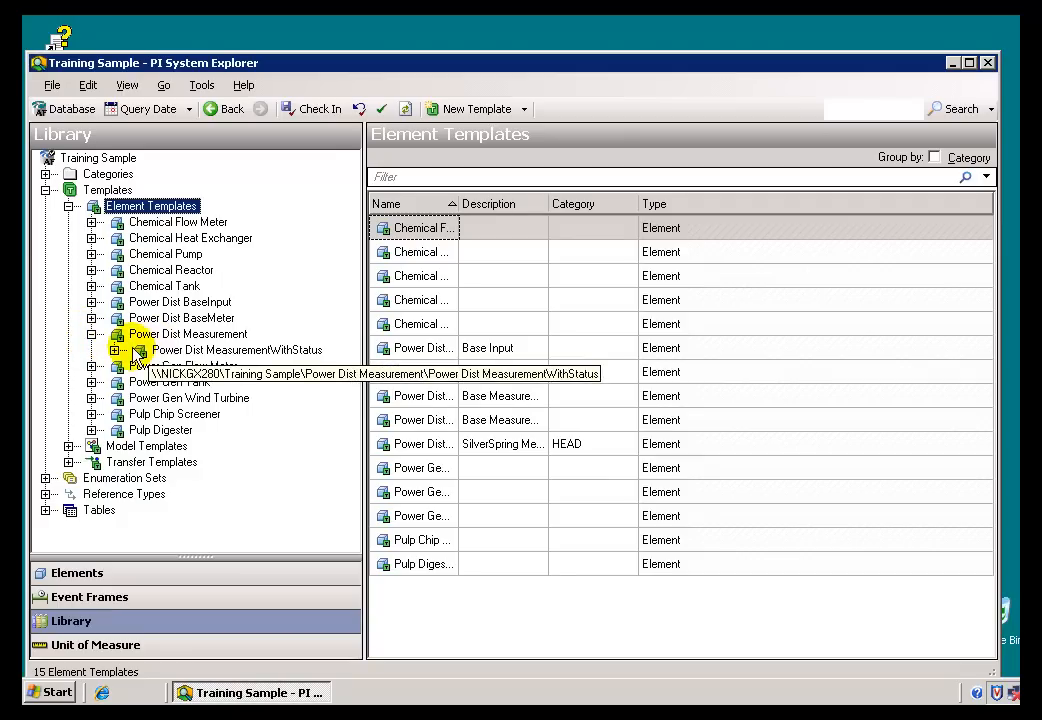
{"action": "left_click", "coordinate": [150, 336]}
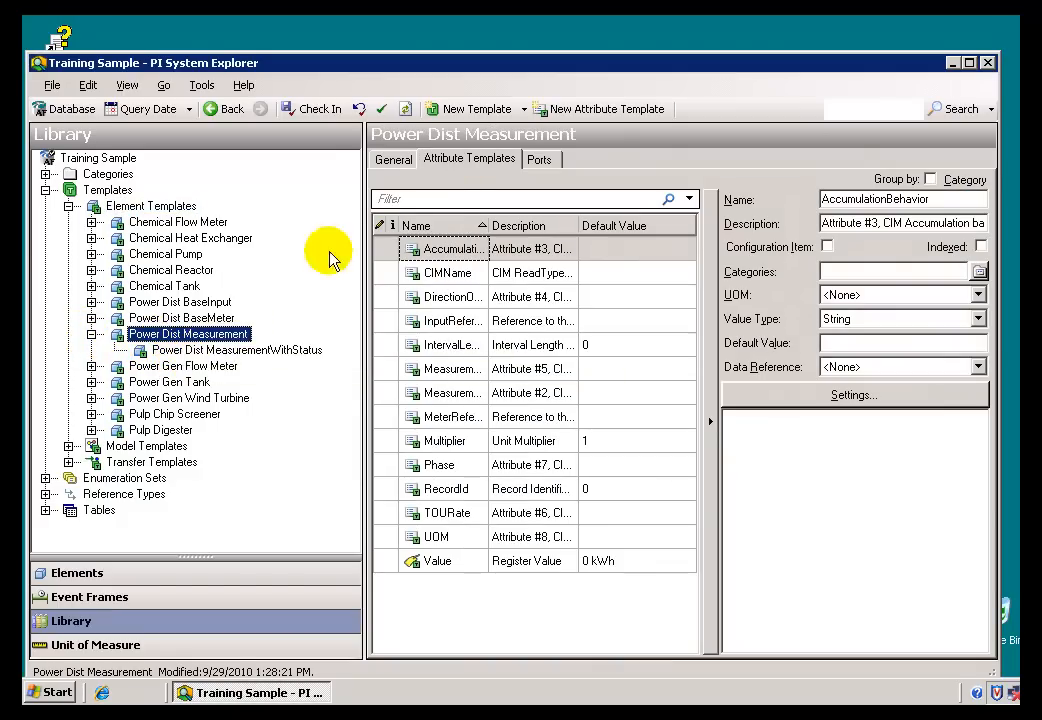
{"action": "left_click", "coordinate": [187, 350]}
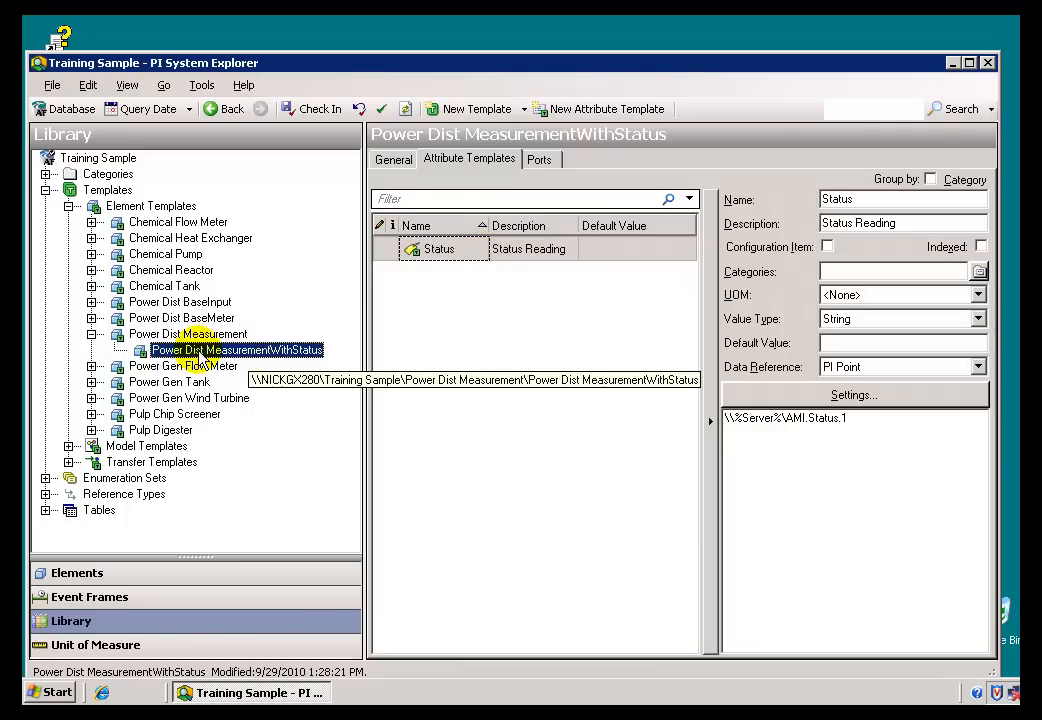
{"action": "left_click", "coordinate": [392, 161]}
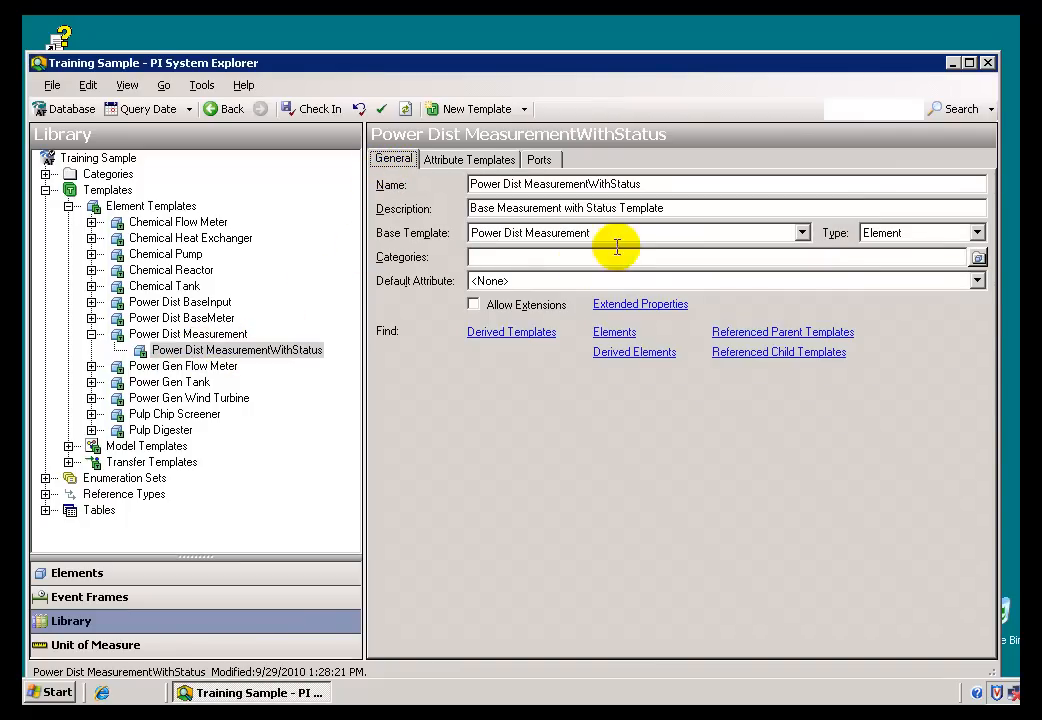